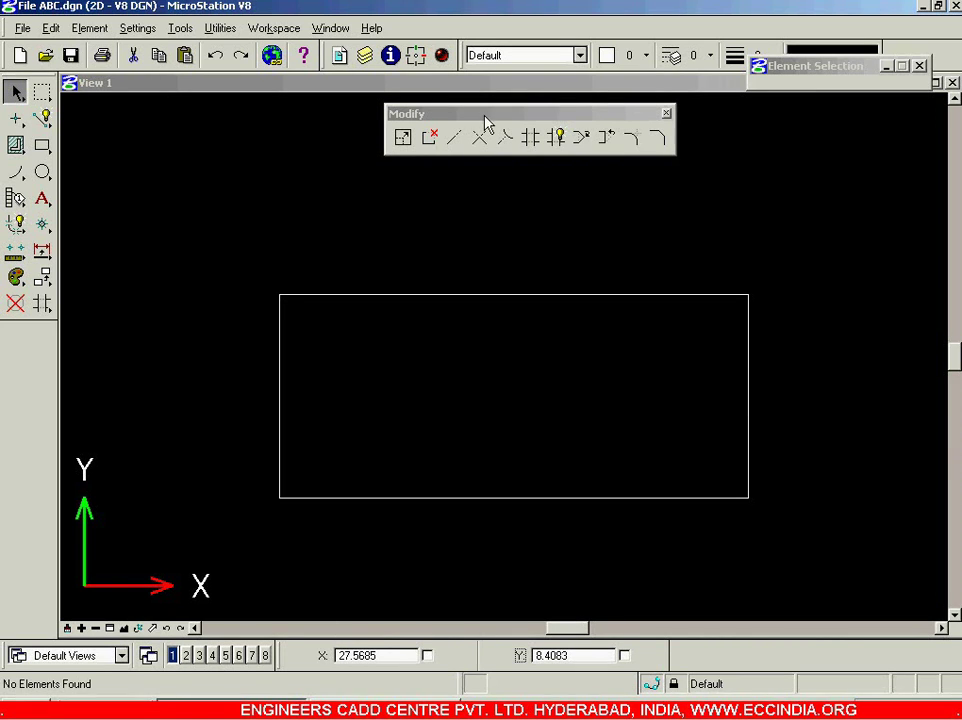
- Float the Manipulate and Modify toolboxes side by side above the rectangle and look over the Manipulate tools
drag(423, 114, 356, 114)
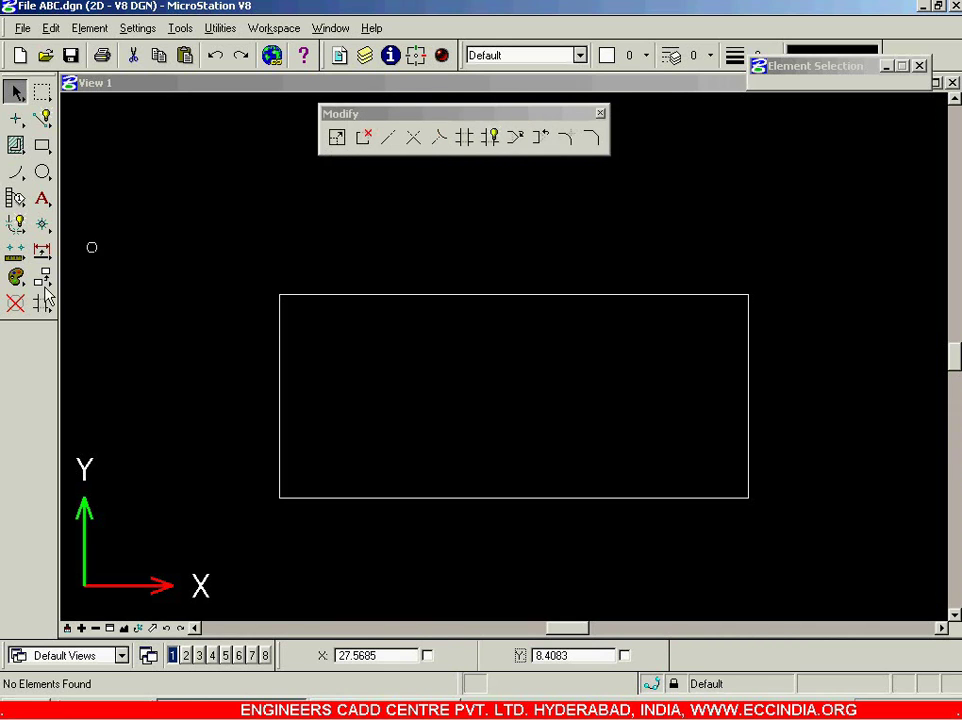
drag(46, 283, 237, 222)
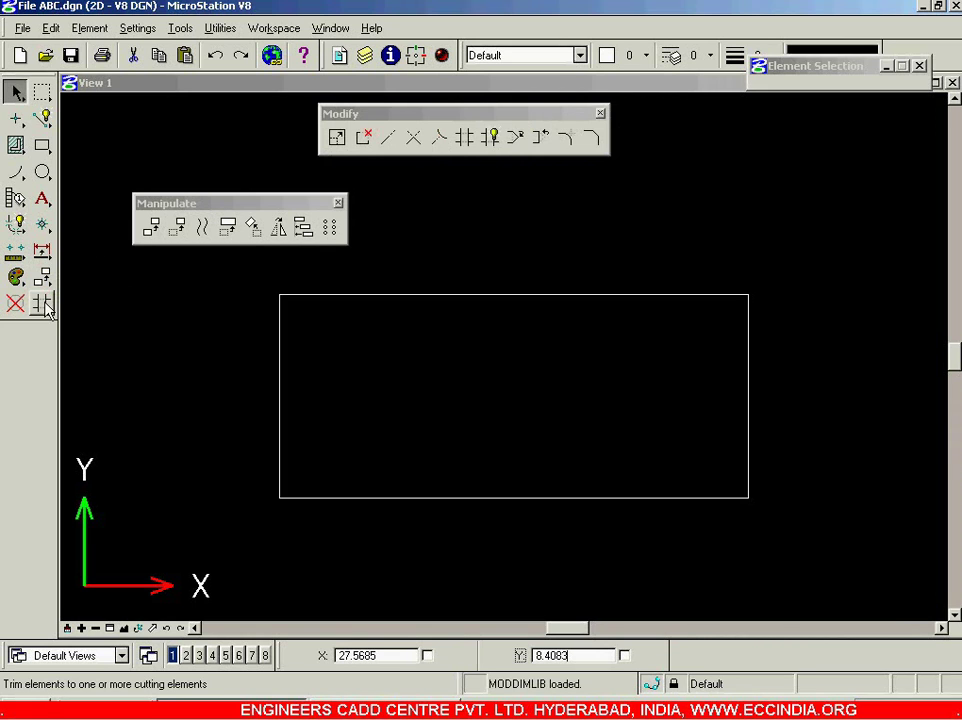
drag(44, 305, 593, 208)
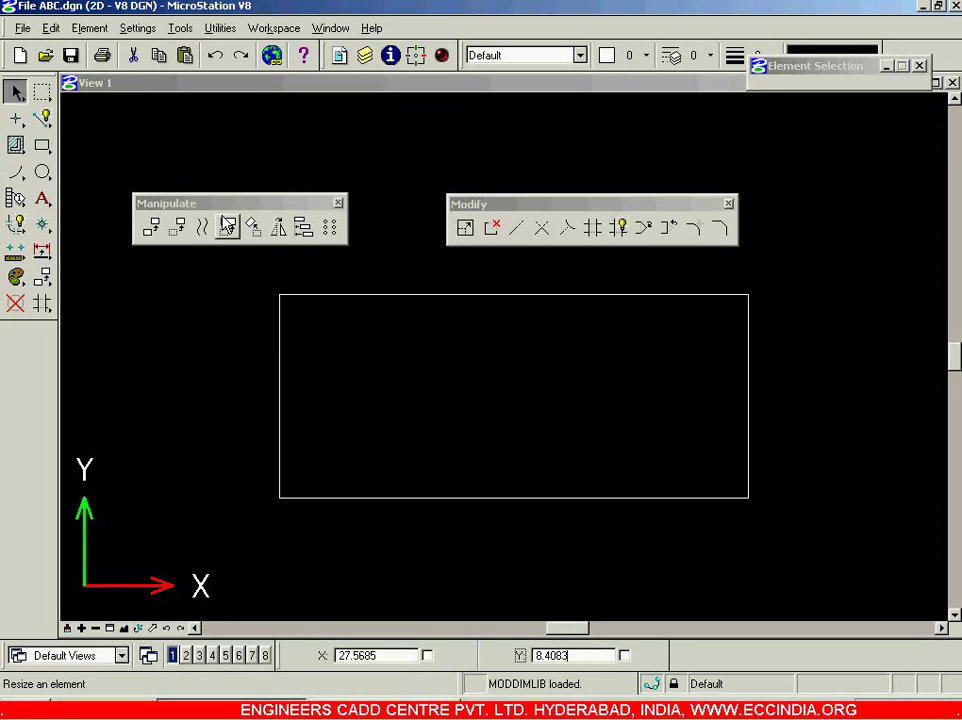
click(201, 227)
click(153, 228)
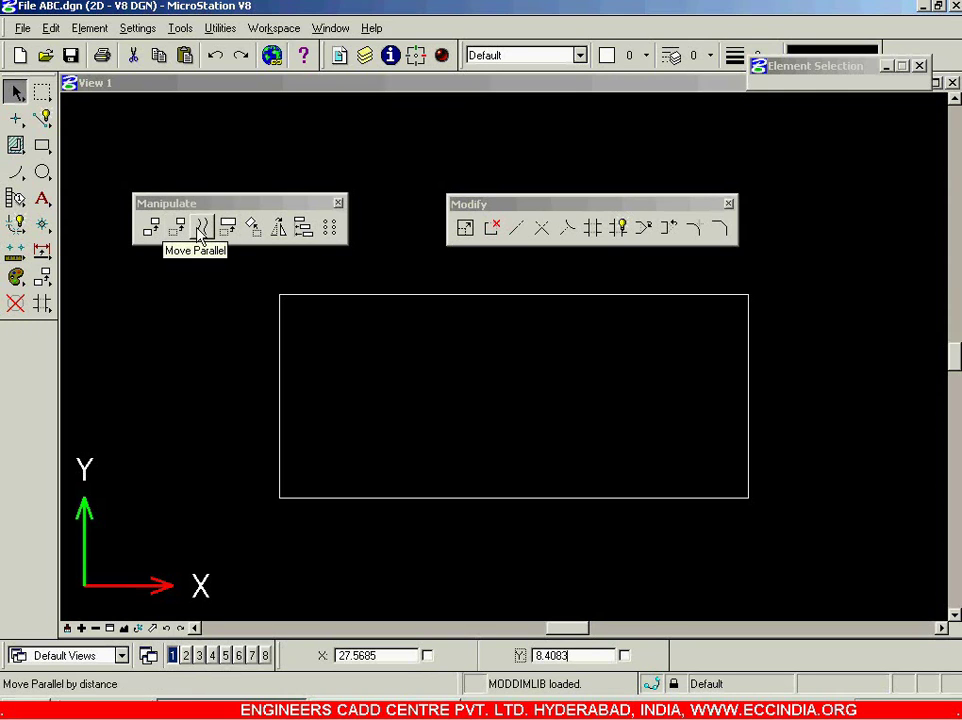
click(278, 230)
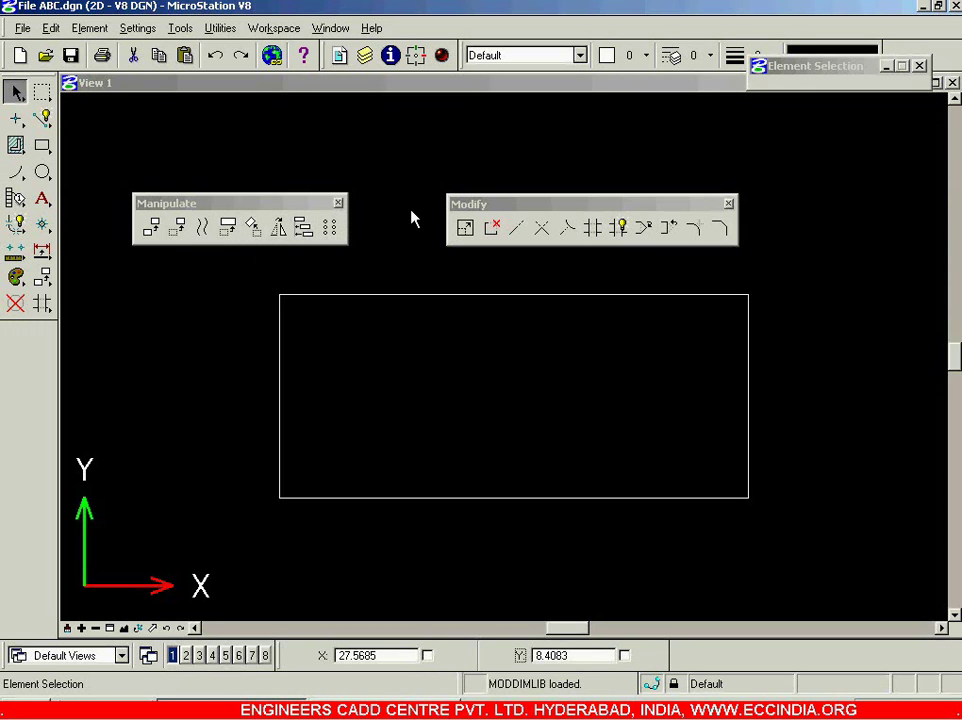
- Close the Manipulate toolbox and place the Modify toolbox clear of the rectangle along the upper edge of the view
drag(503, 212, 475, 156)
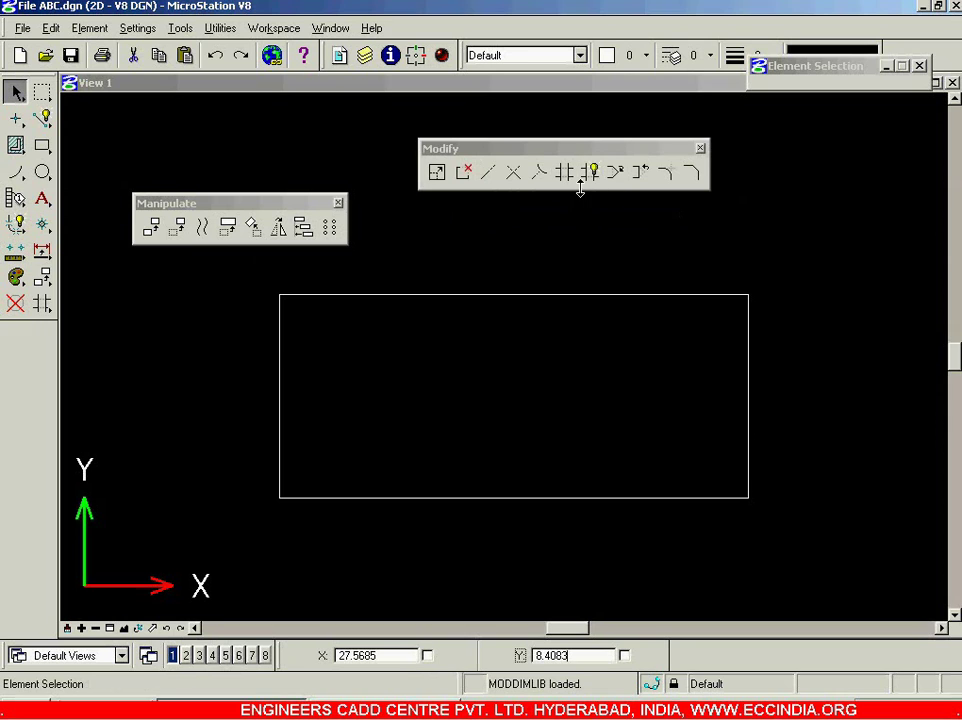
click(339, 204)
drag(490, 152, 439, 118)
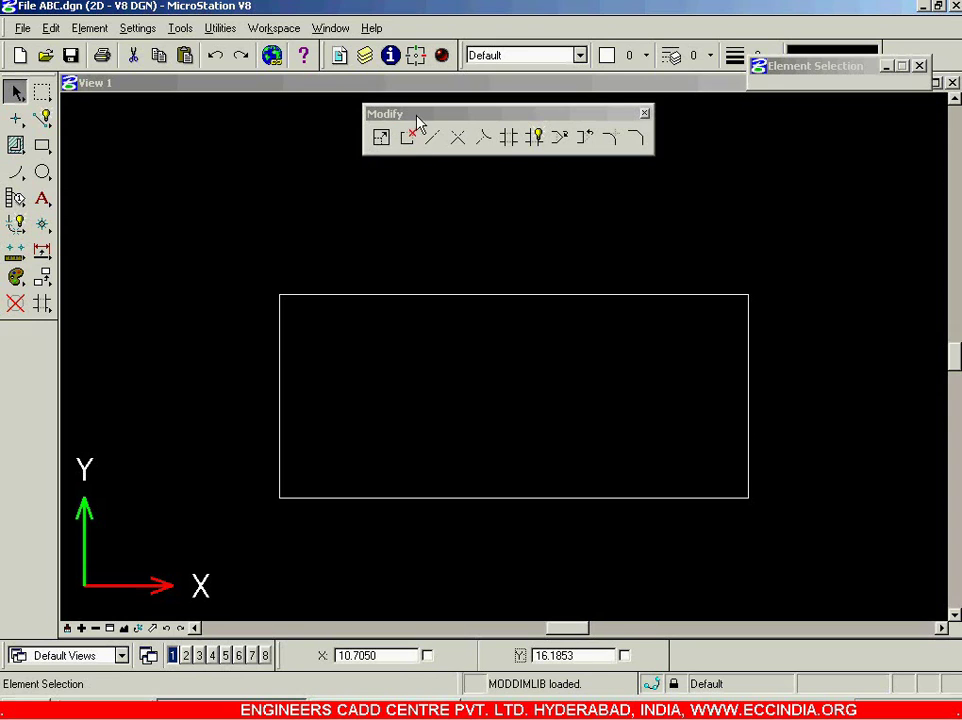
drag(419, 119, 423, 118)
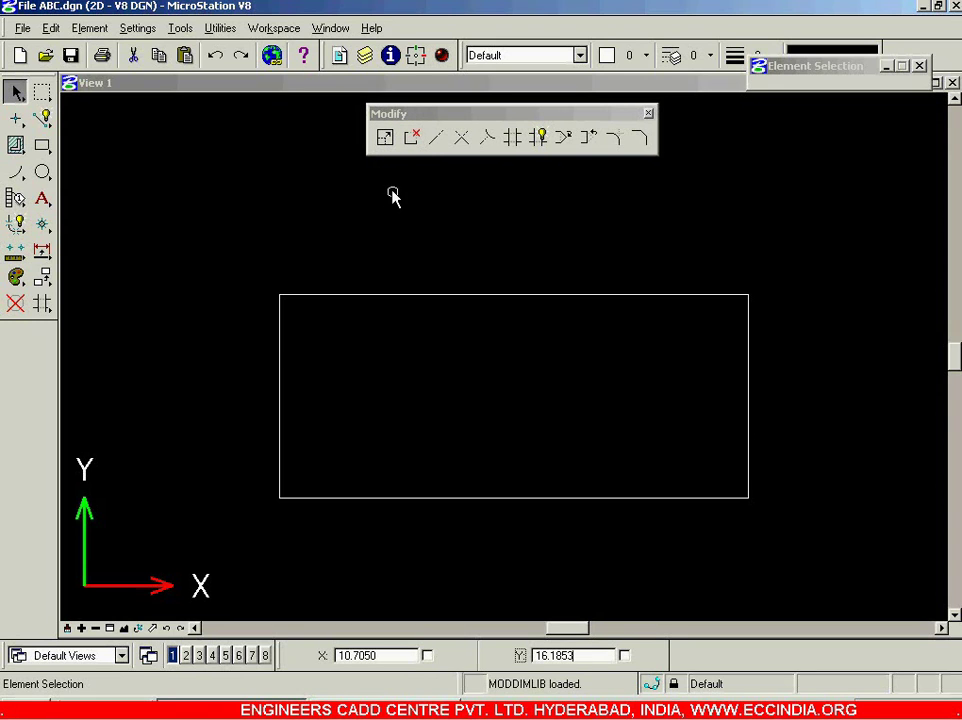
- Use Modify Element to stretch the rectangle's right edge outward to about double its width and raise its top edge about 7 units
click(384, 138)
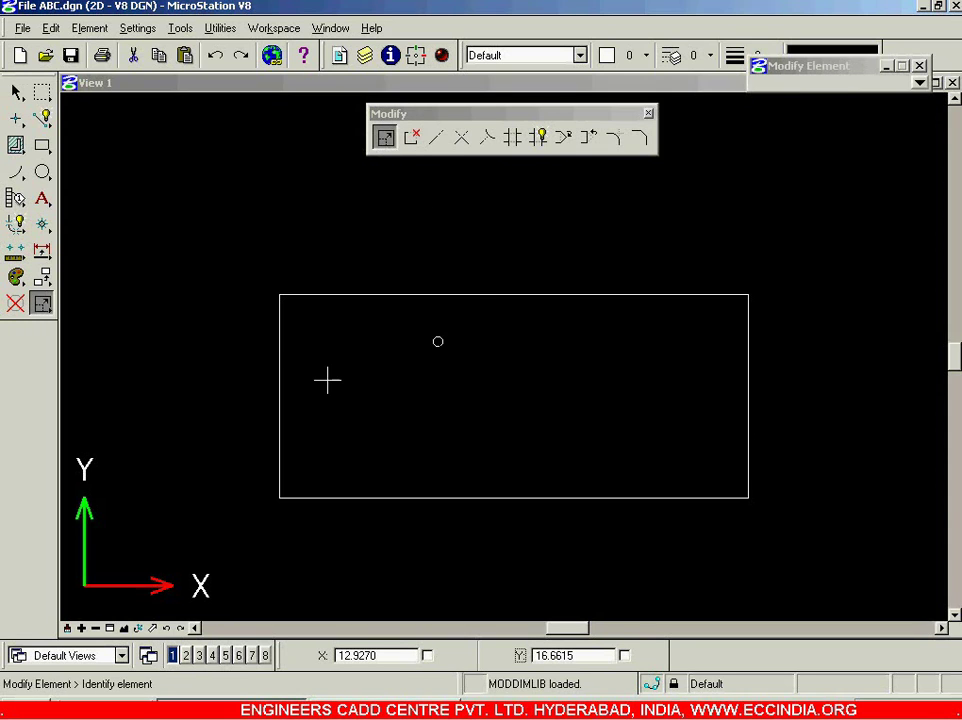
scroll(325, 414, down, 2)
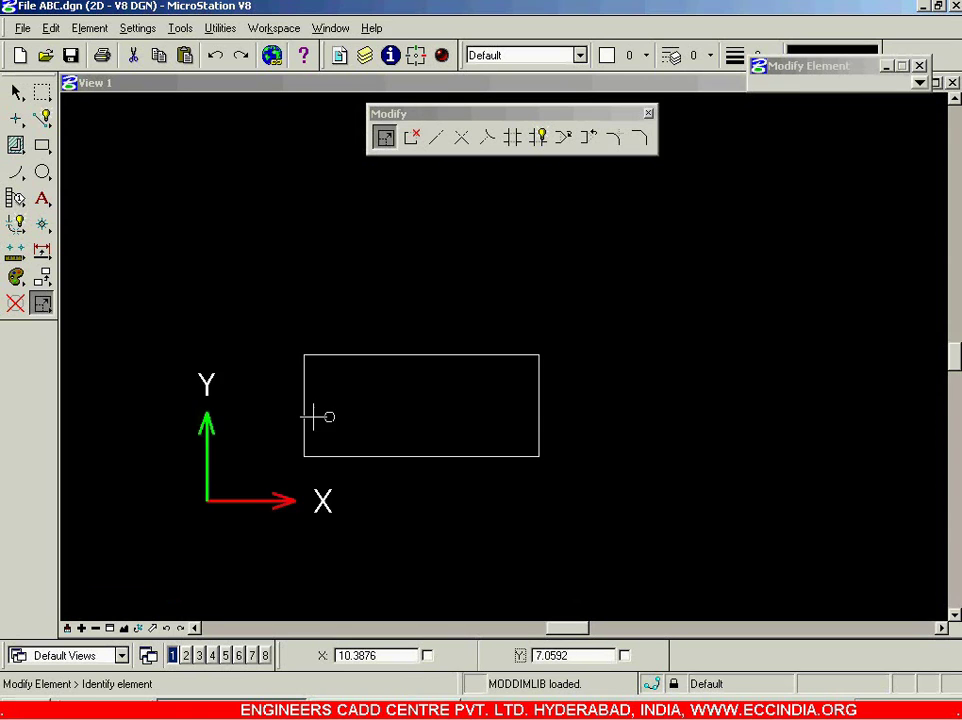
scroll(289, 437, up, 2)
scroll(391, 474, down, 1)
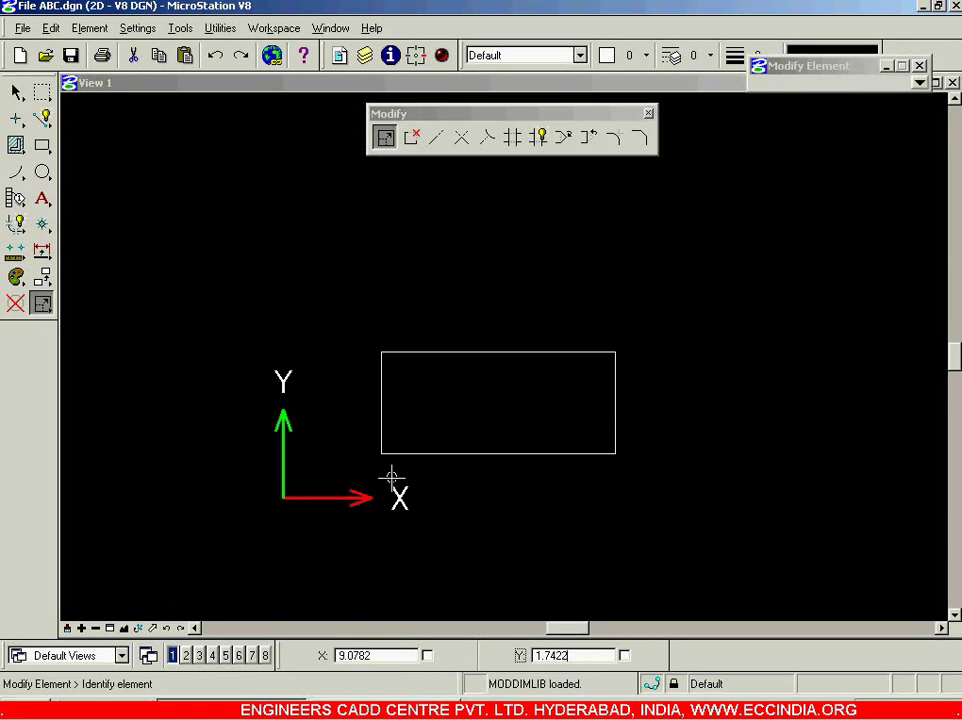
click(615, 400)
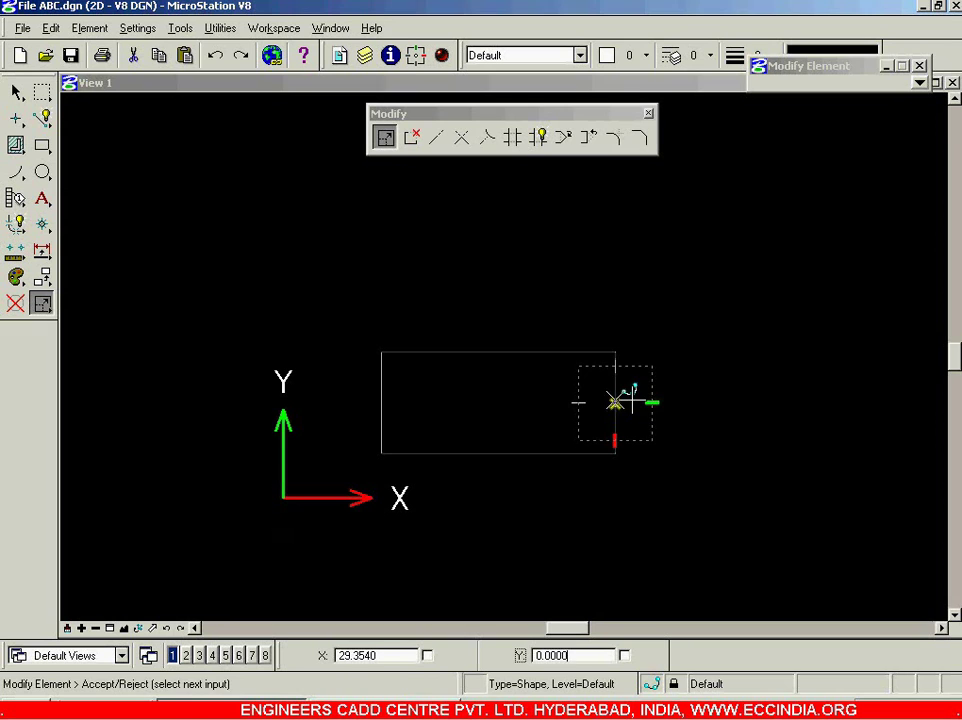
click(844, 400)
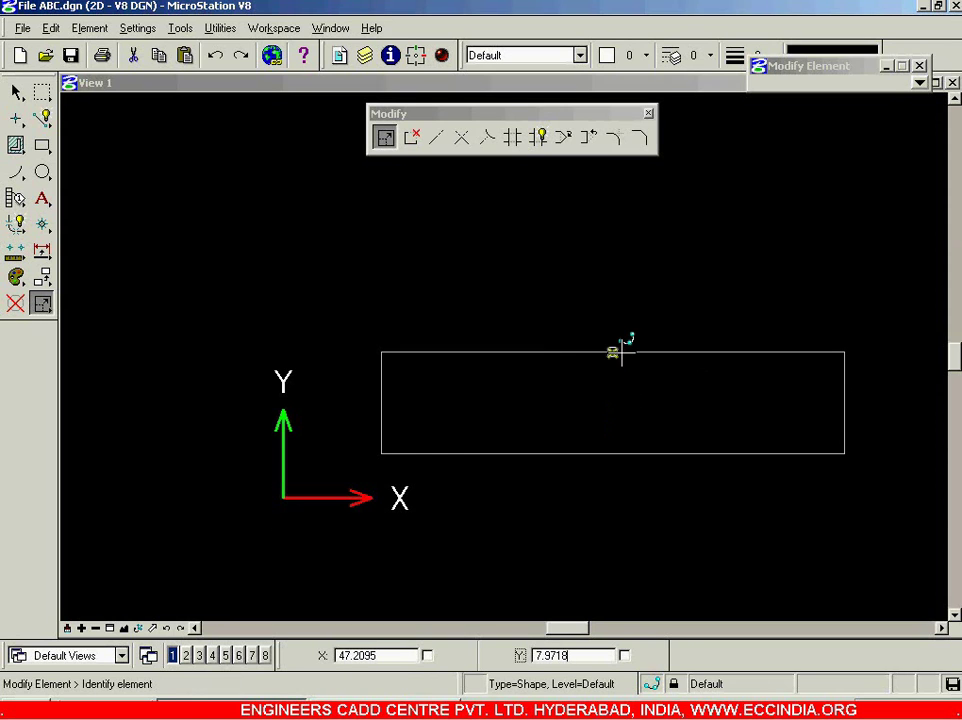
click(612, 352)
click(614, 267)
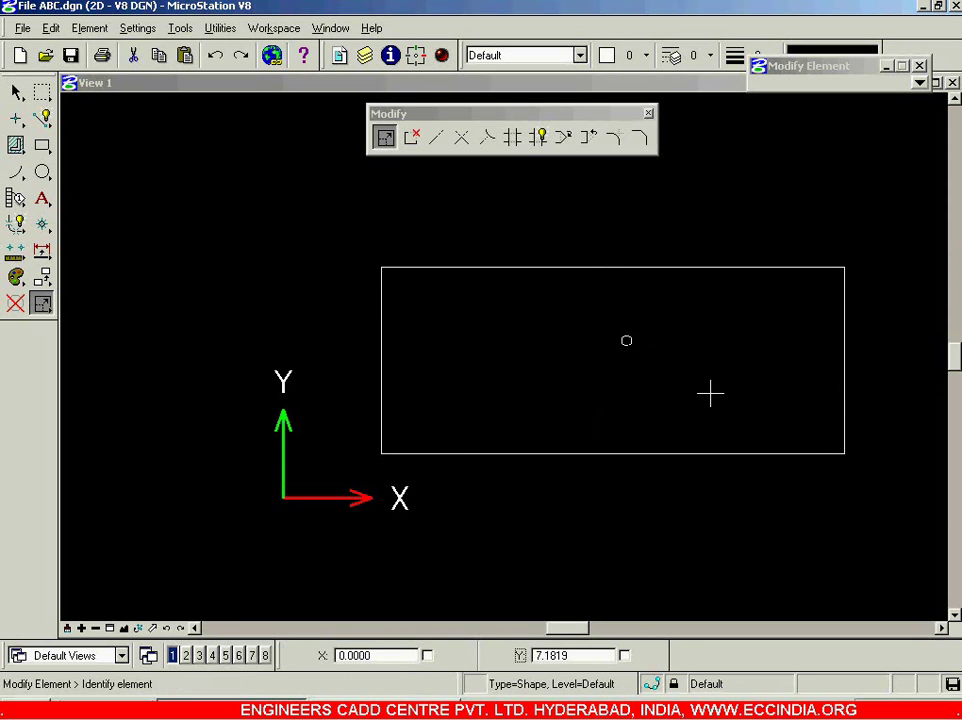
- Move the rectangle's lower-right corner up about 12 units, and reposition the same corner inward and down to resize the shape
click(844, 453)
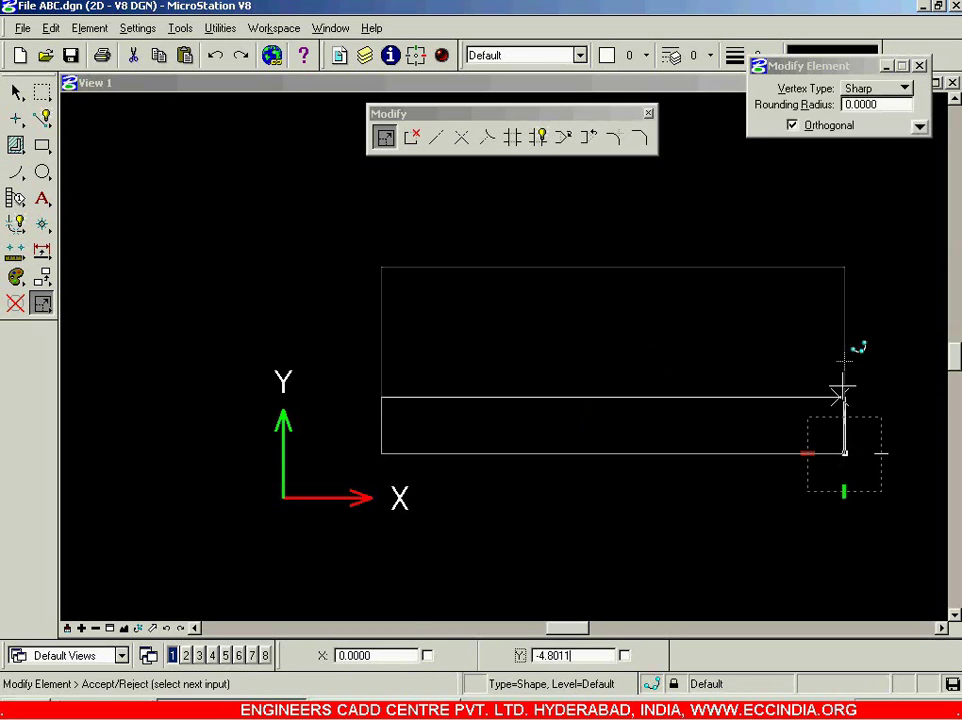
click(844, 306)
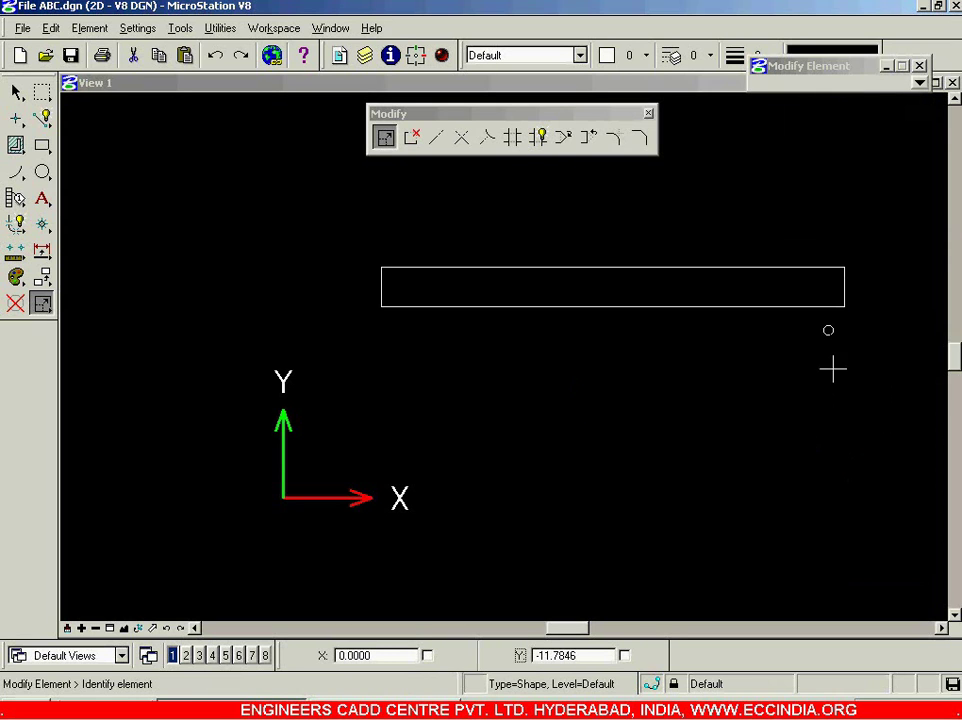
click(844, 306)
click(739, 381)
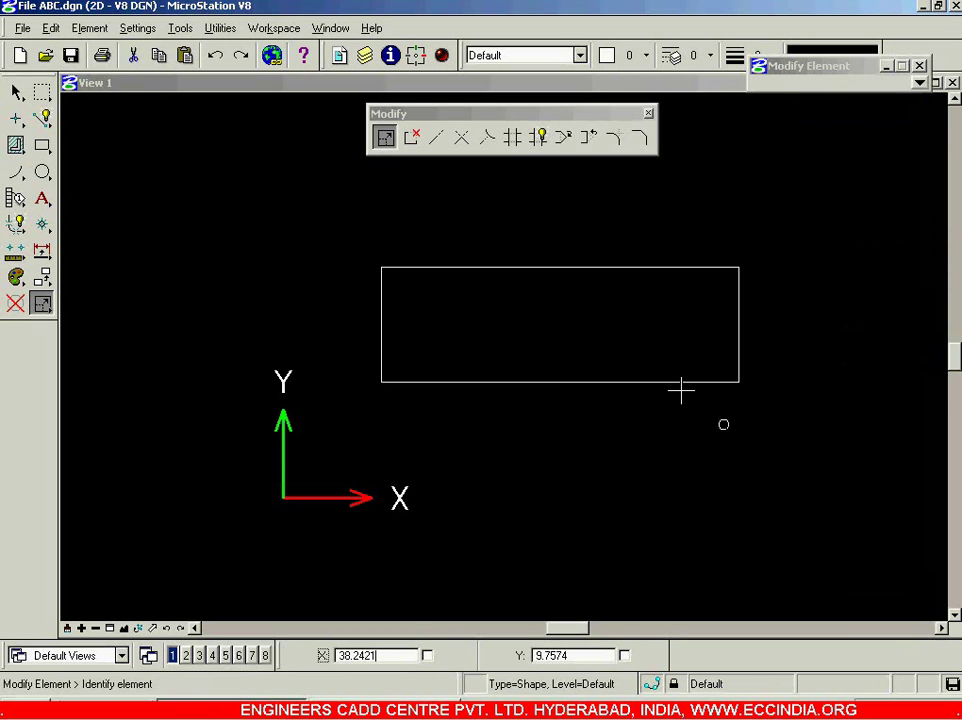
- Shear the rectangle into a parallelogram by moving its bottom edge down and left, and move its slanted right edge outward
click(640, 382)
click(521, 469)
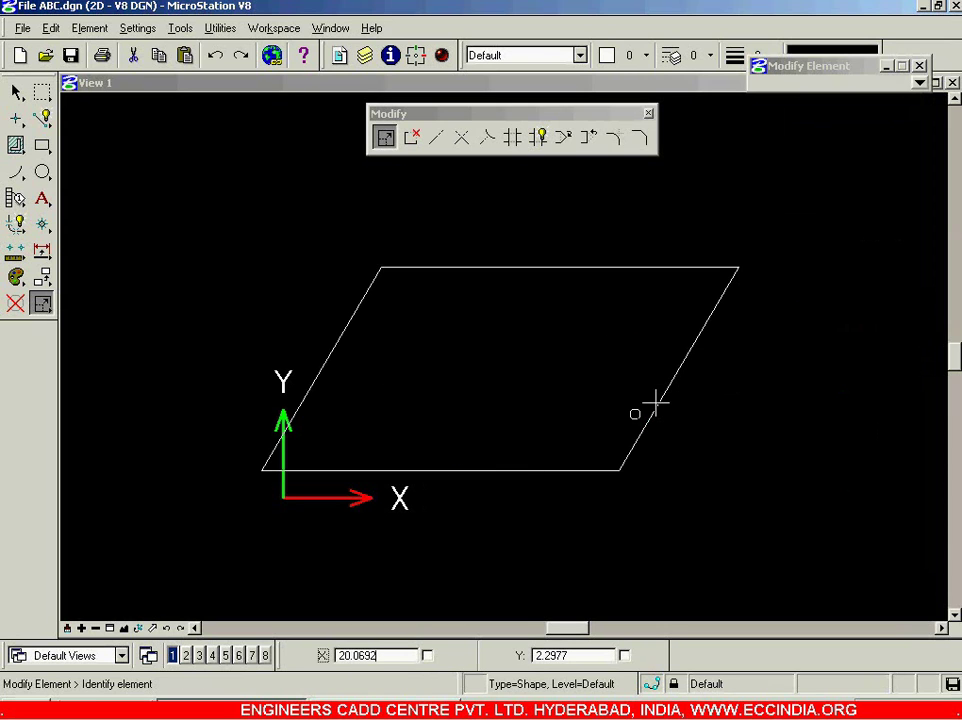
click(650, 411)
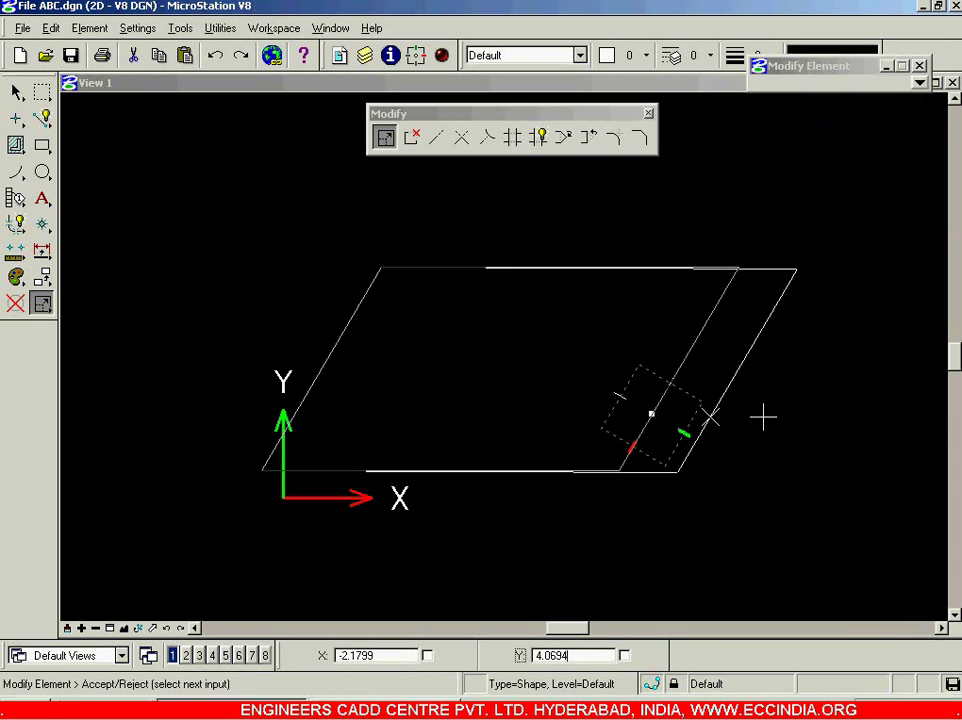
click(800, 420)
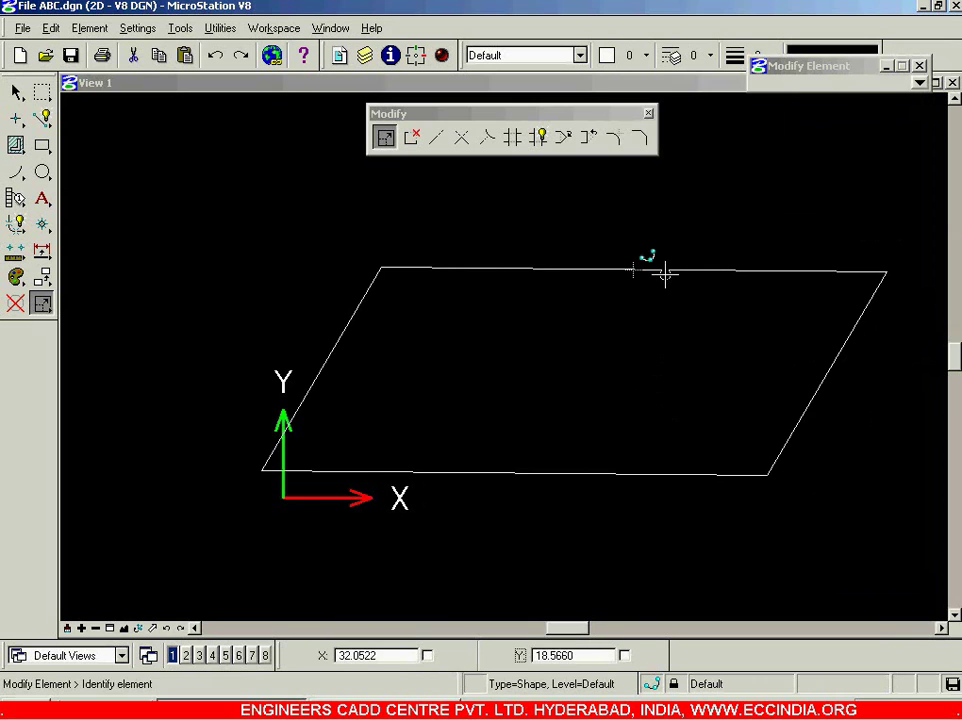
- Move the parallelogram's top edge up and left, and move its left edge down and right
click(664, 271)
click(500, 206)
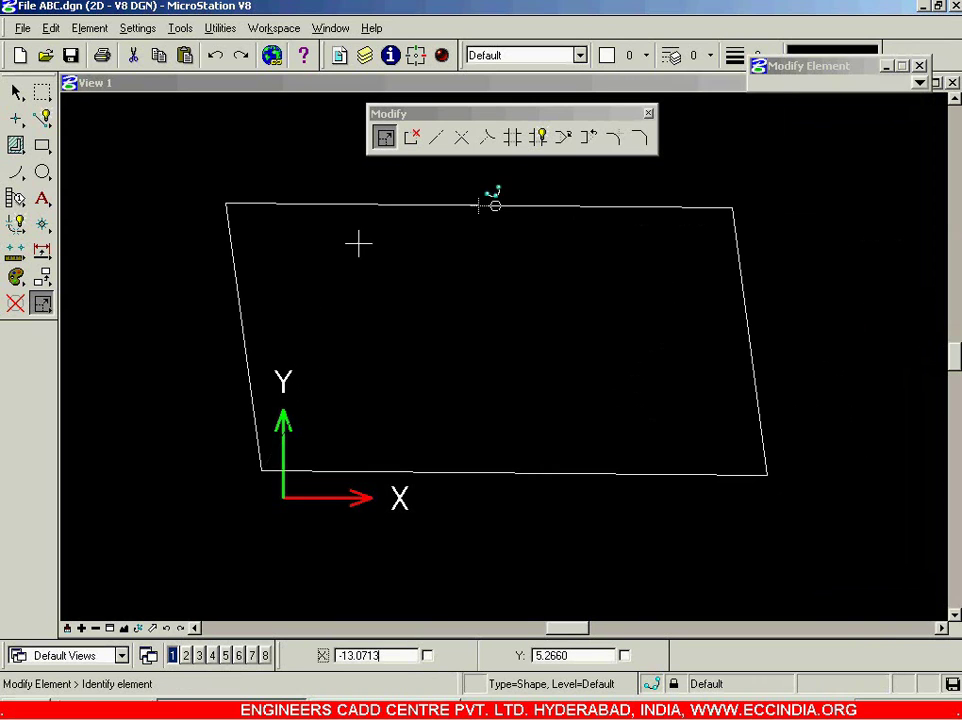
click(238, 270)
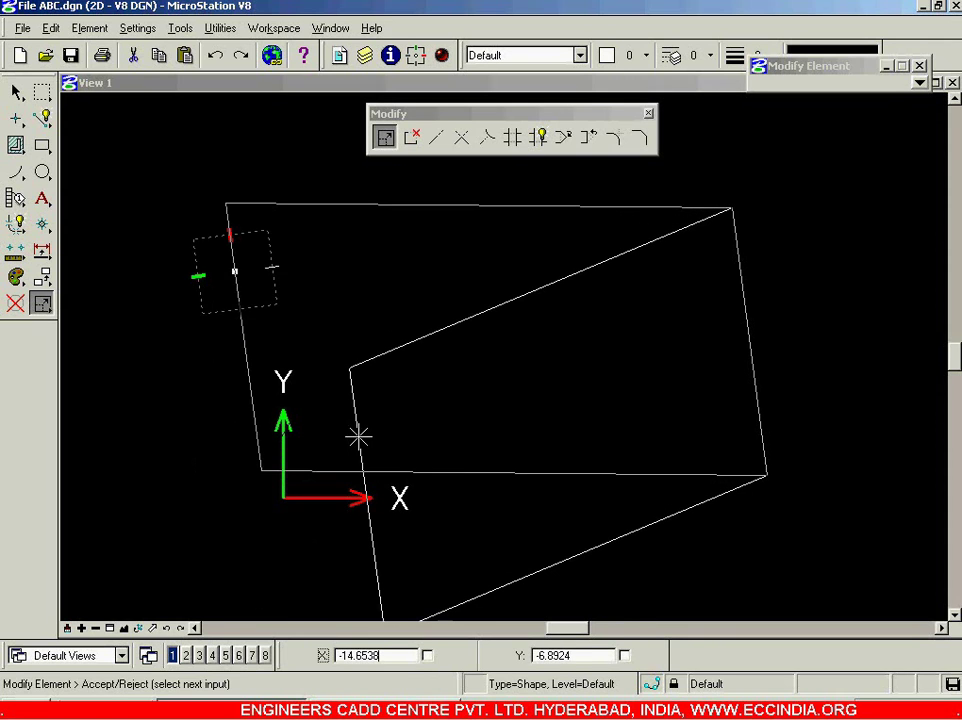
click(358, 436)
- Move the shape's sloping top edge up and left, move its right edge outward and up, and leave Modify Element
click(469, 322)
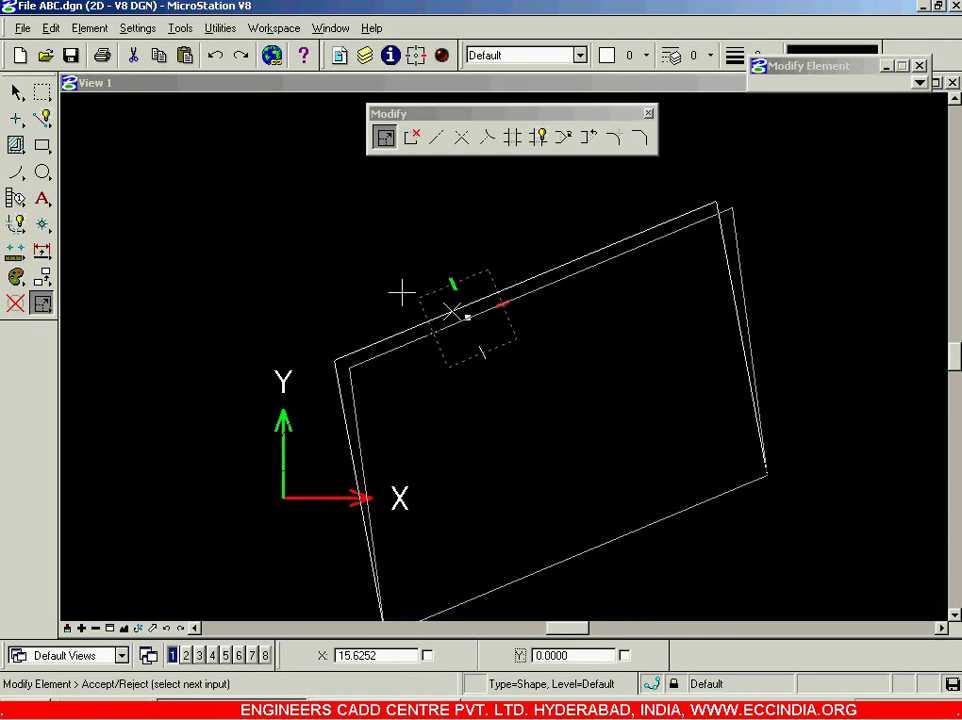
click(204, 270)
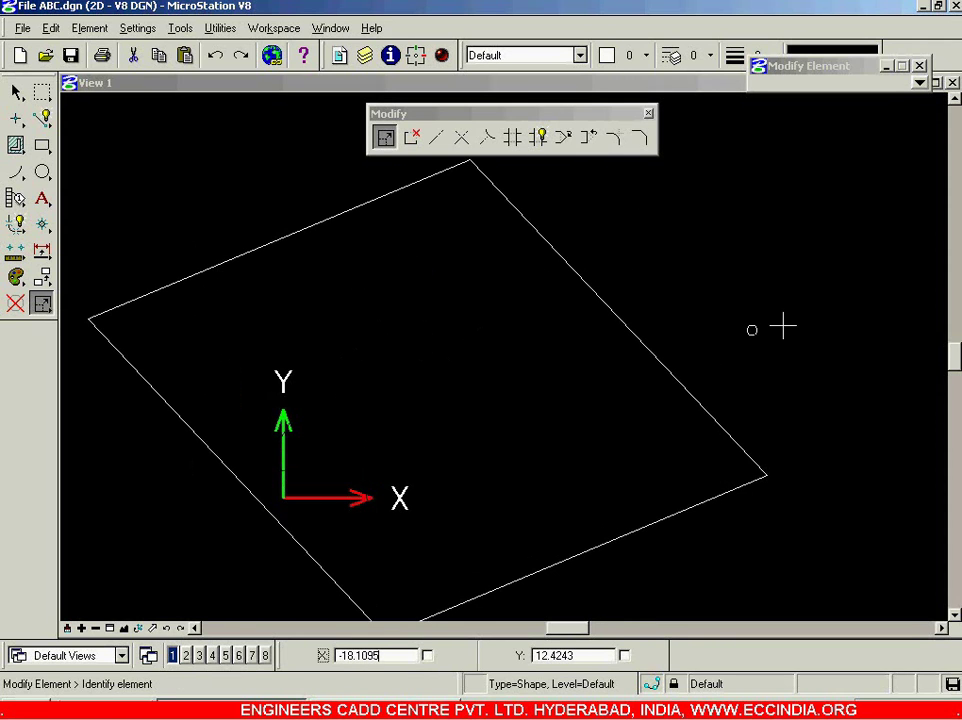
click(679, 379)
click(833, 335)
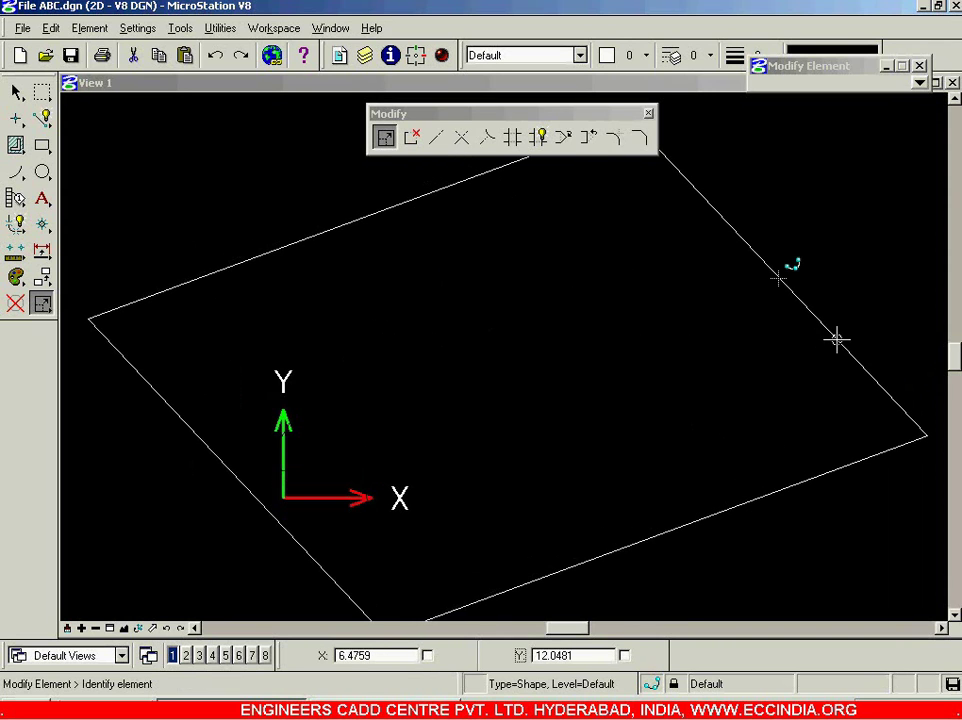
scroll(550, 311, down, 4)
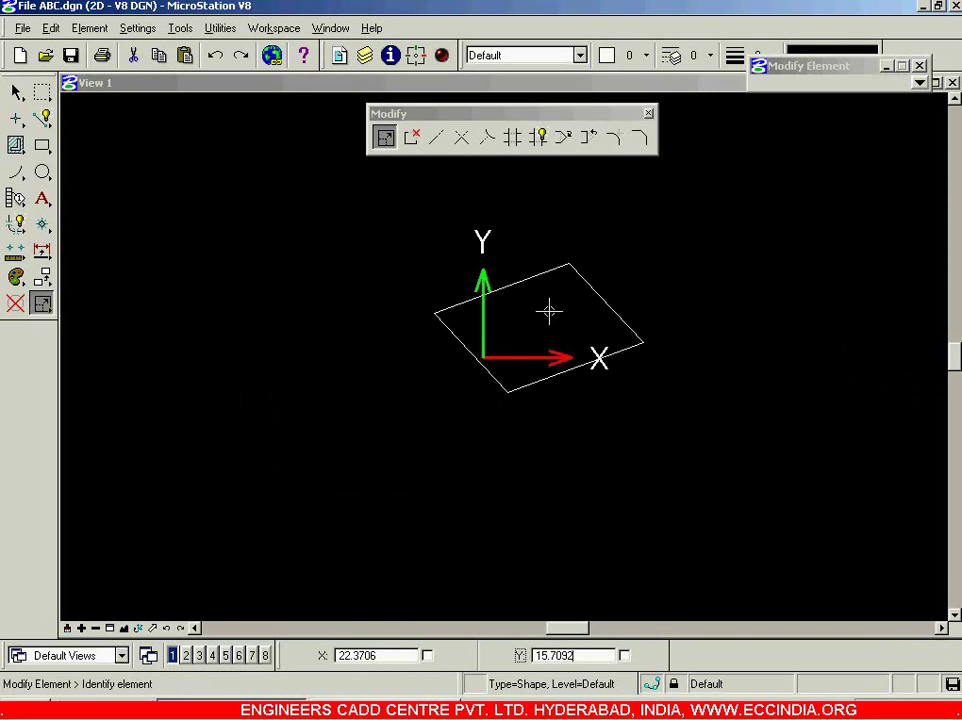
scroll(548, 311, up, 4)
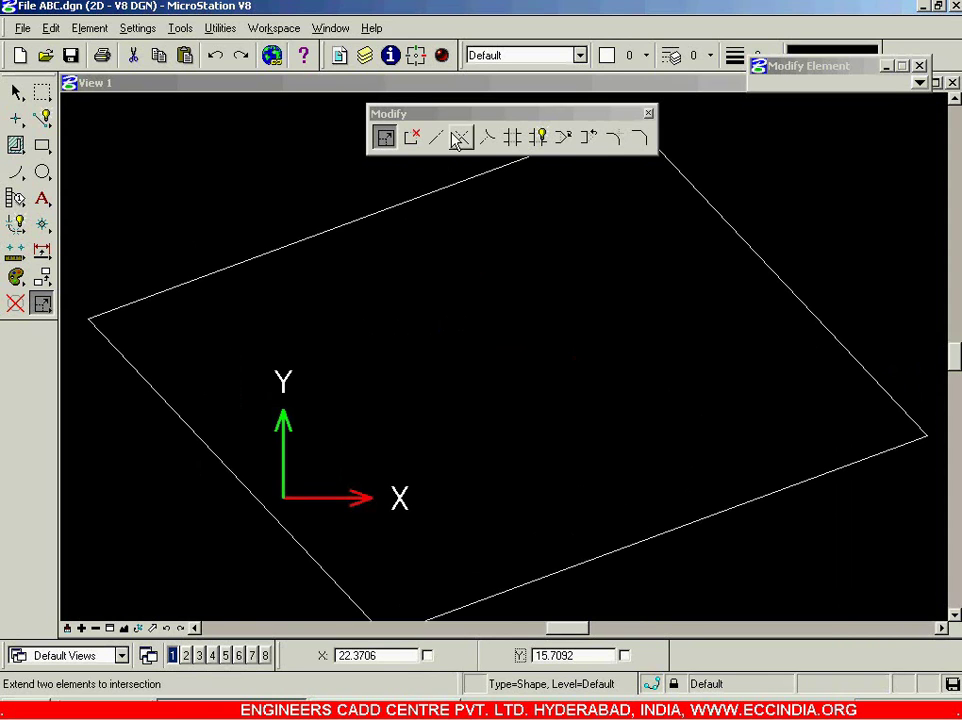
click(17, 92)
click(290, 187)
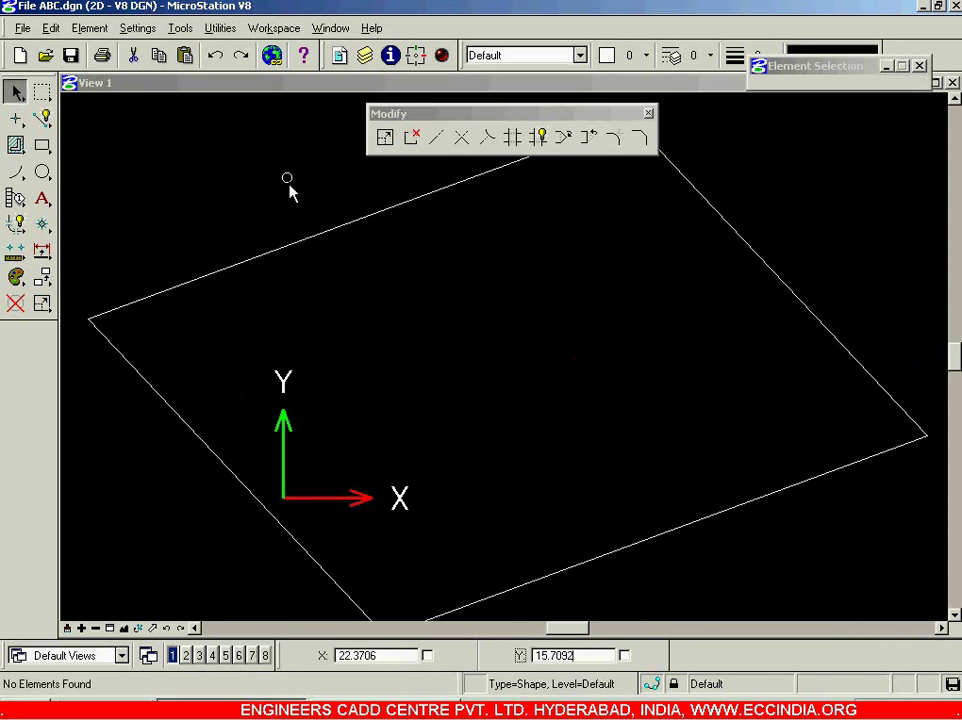
- Use Modify Element to move the shape's bottom corner down and left, below its left corner
scroll(296, 198, down, 4)
scroll(258, 182, up, 2)
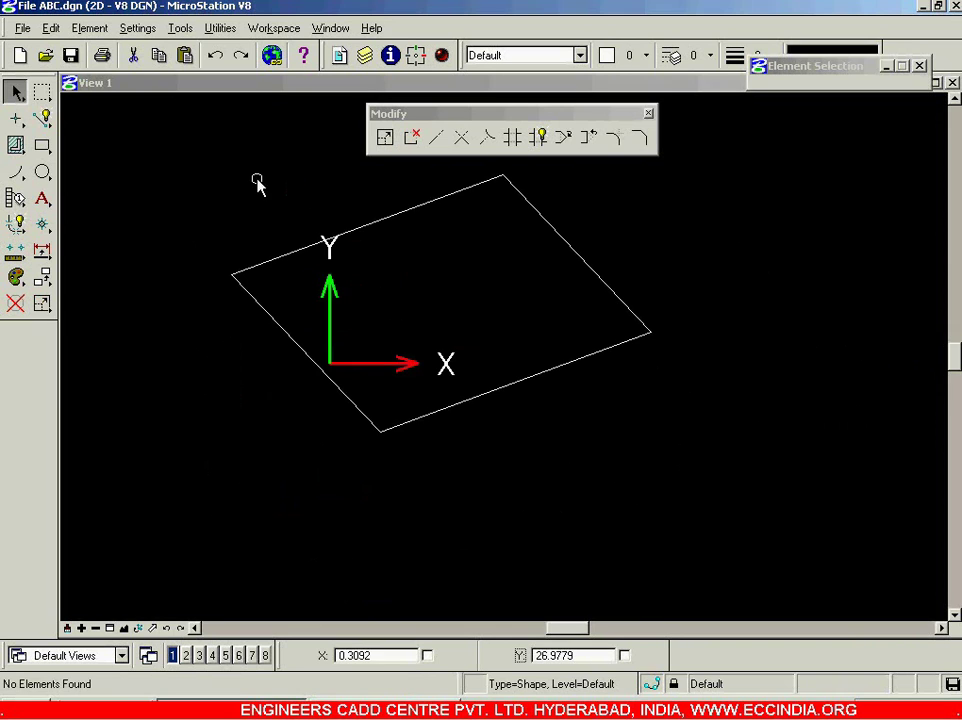
click(383, 141)
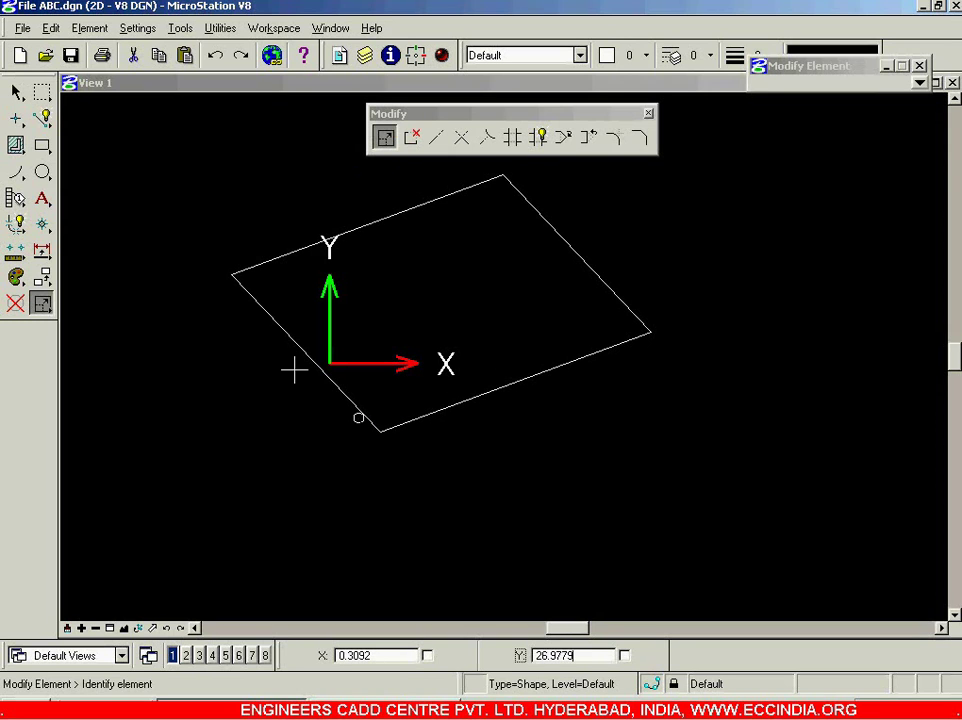
click(380, 433)
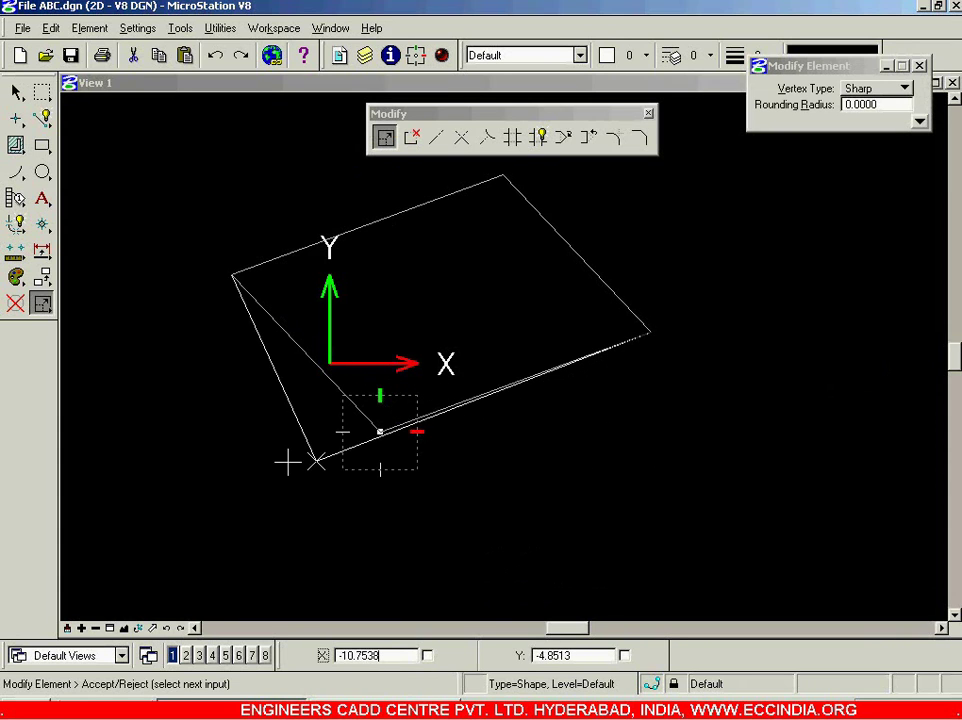
click(212, 492)
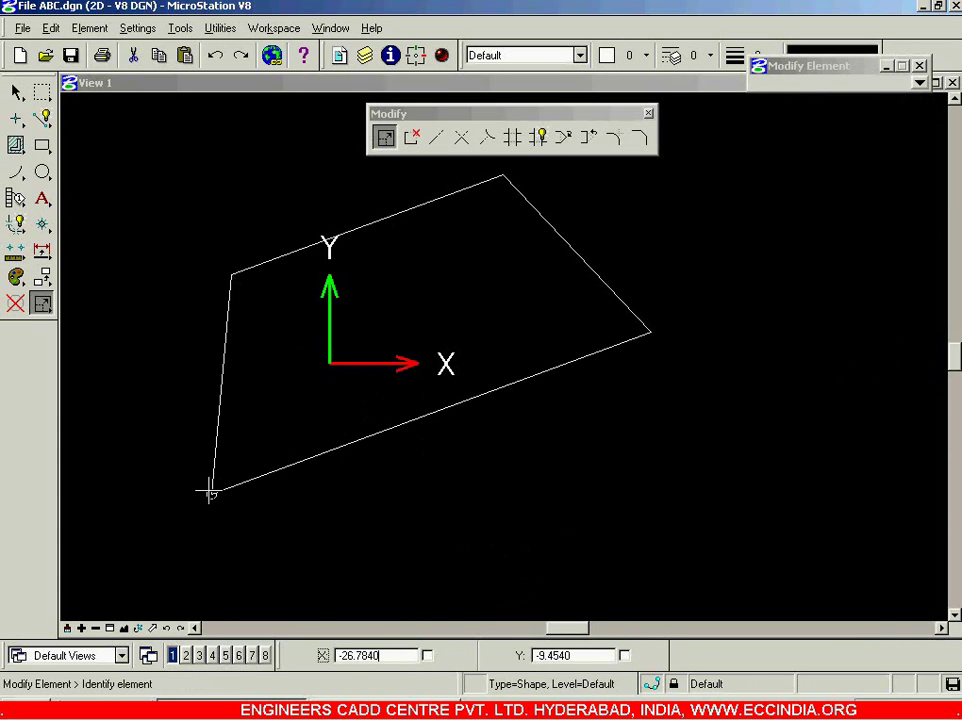
- Move the quadrilateral's sloping bottom edge down and right, and move its top edge down and right
click(465, 403)
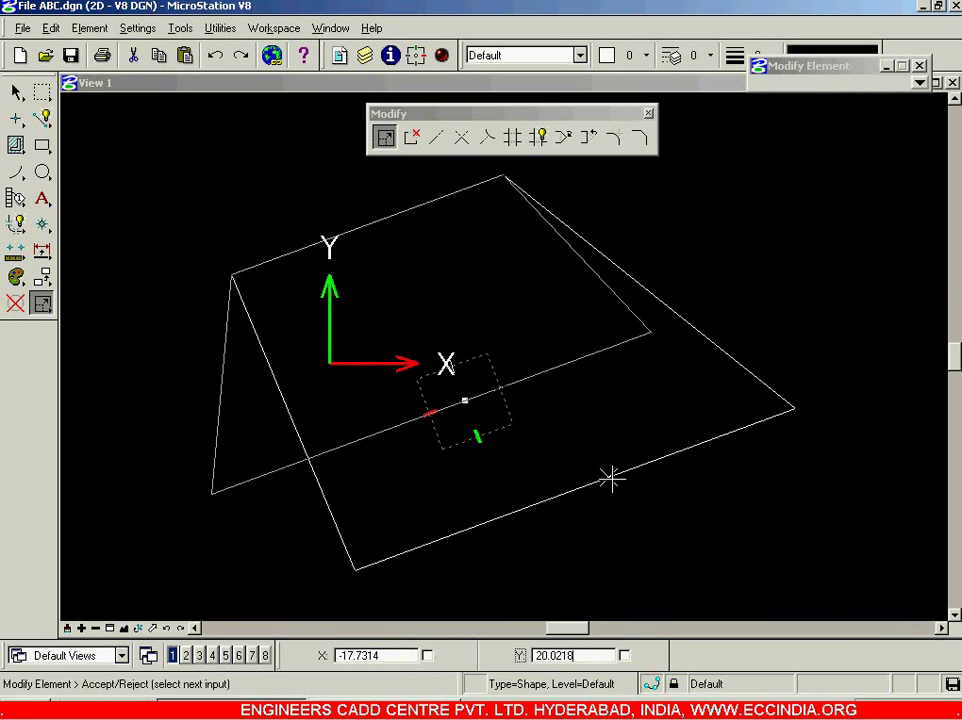
click(612, 476)
click(377, 229)
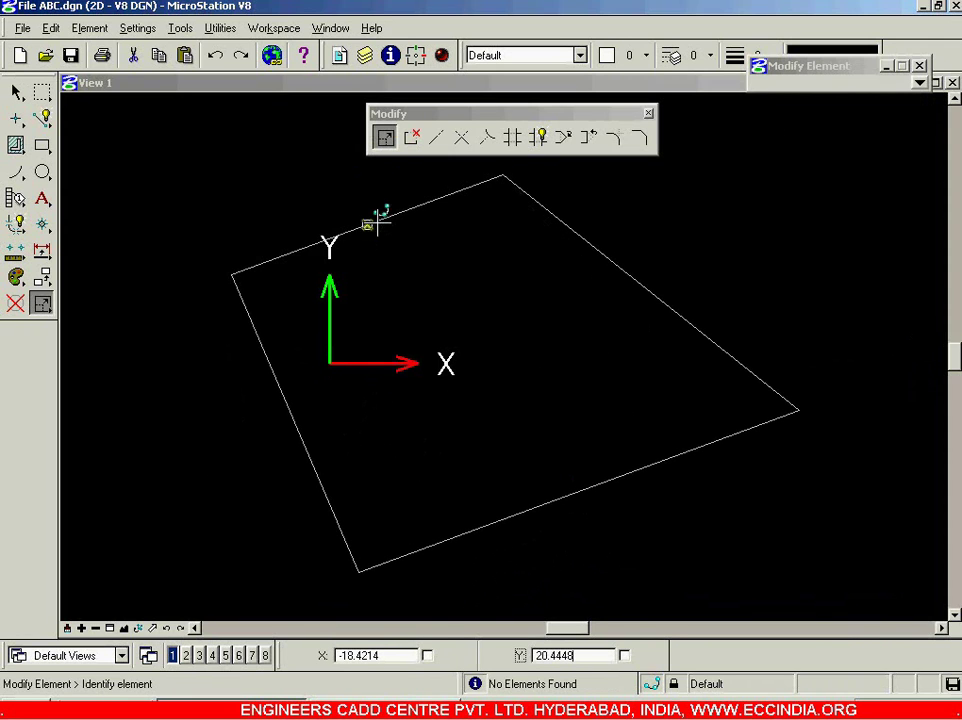
click(374, 222)
click(494, 346)
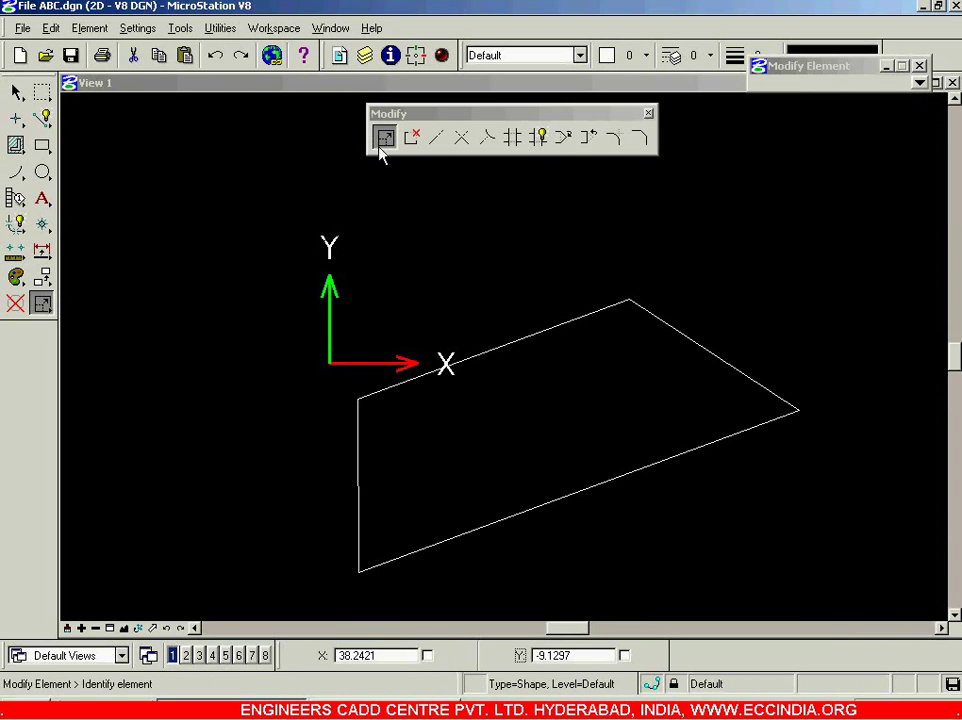
- Delete the quadrilateral and draw a new orthogonal rectangle about 26.7 units wide across the middle of the view
click(15, 303)
click(358, 444)
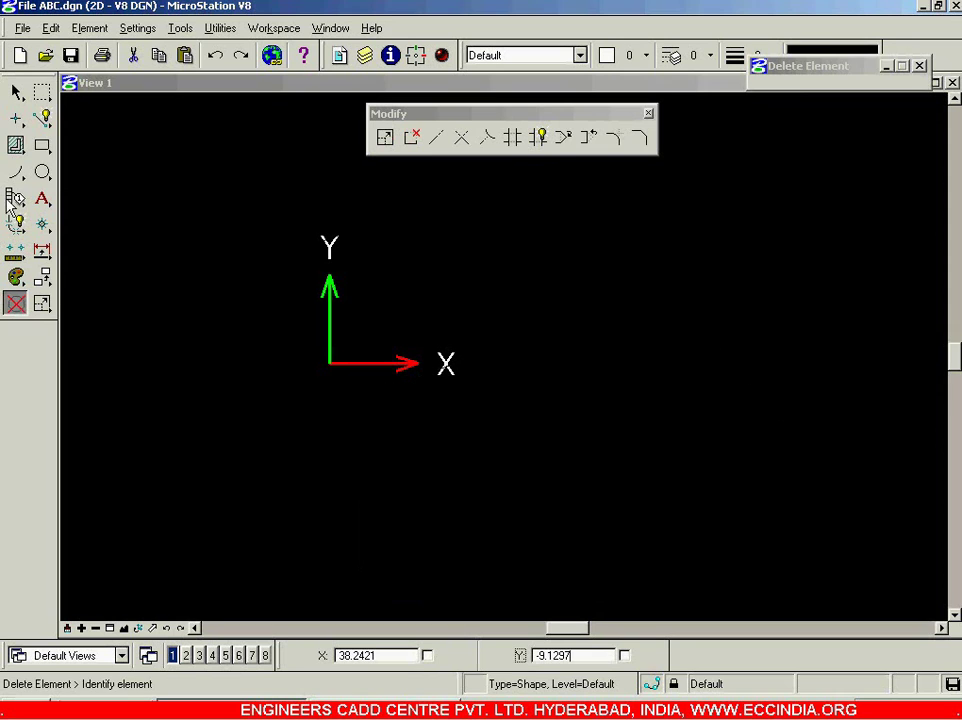
click(42, 145)
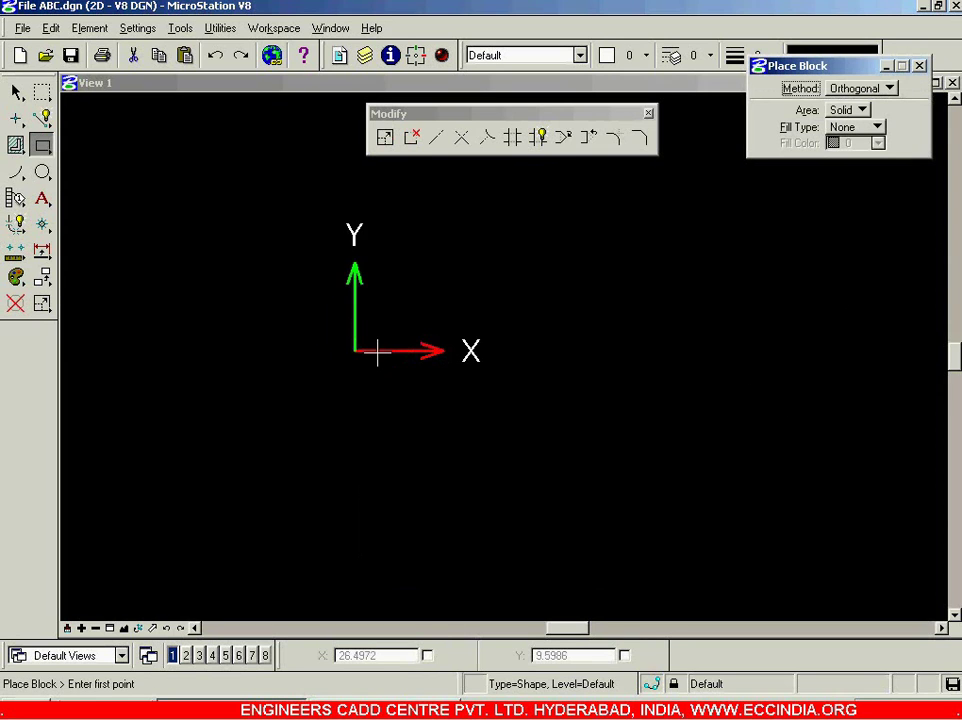
click(196, 246)
click(832, 477)
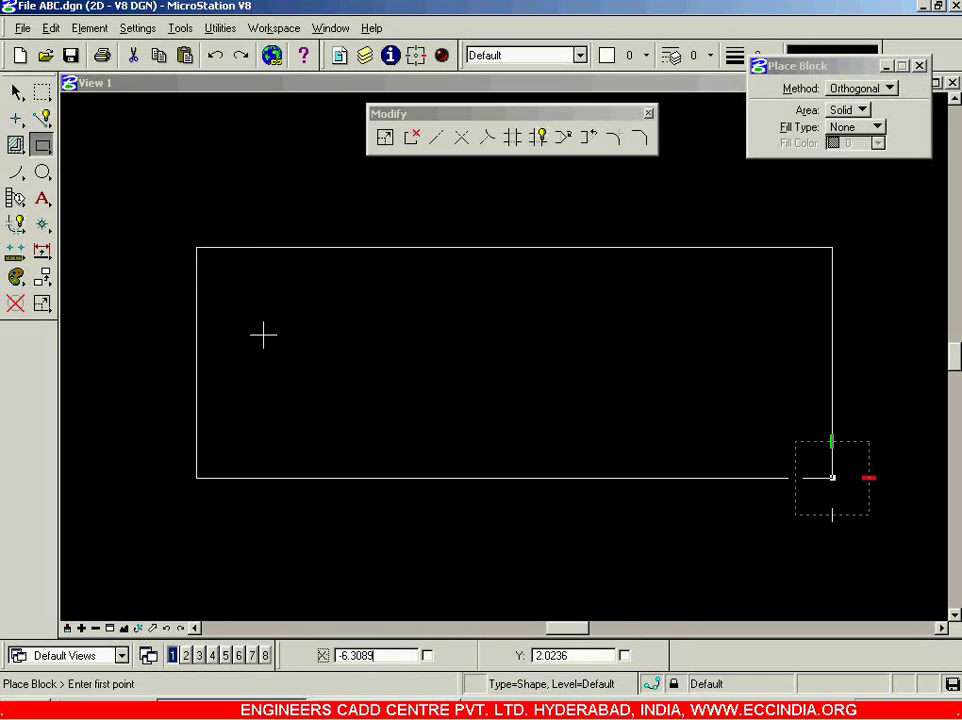
click(16, 92)
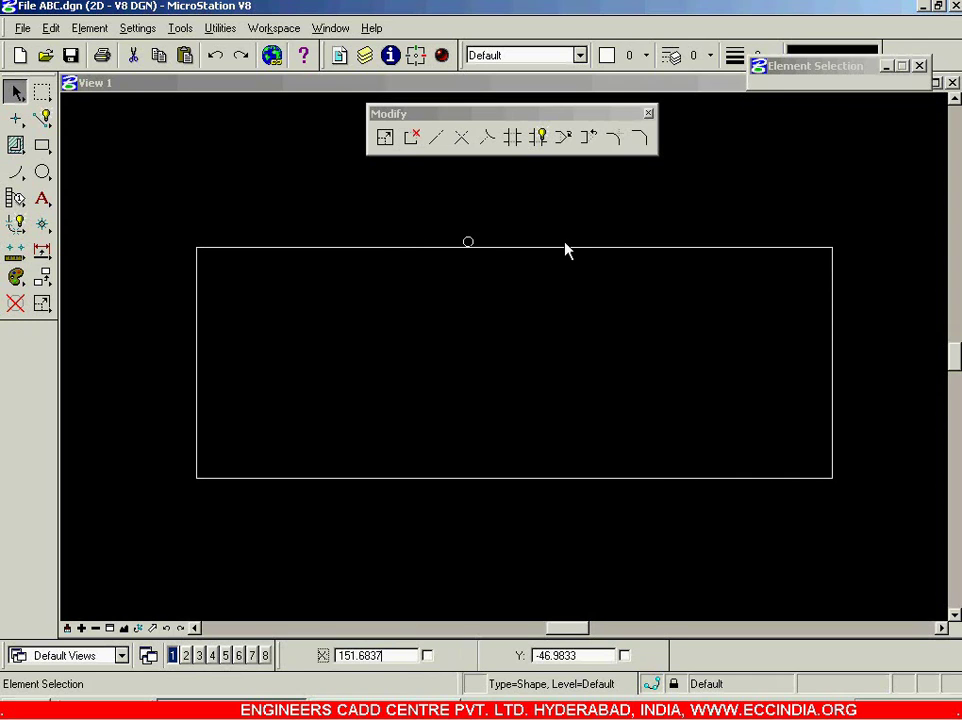
- Select and delete the whole rectangle, and undo the deletion
click(659, 337)
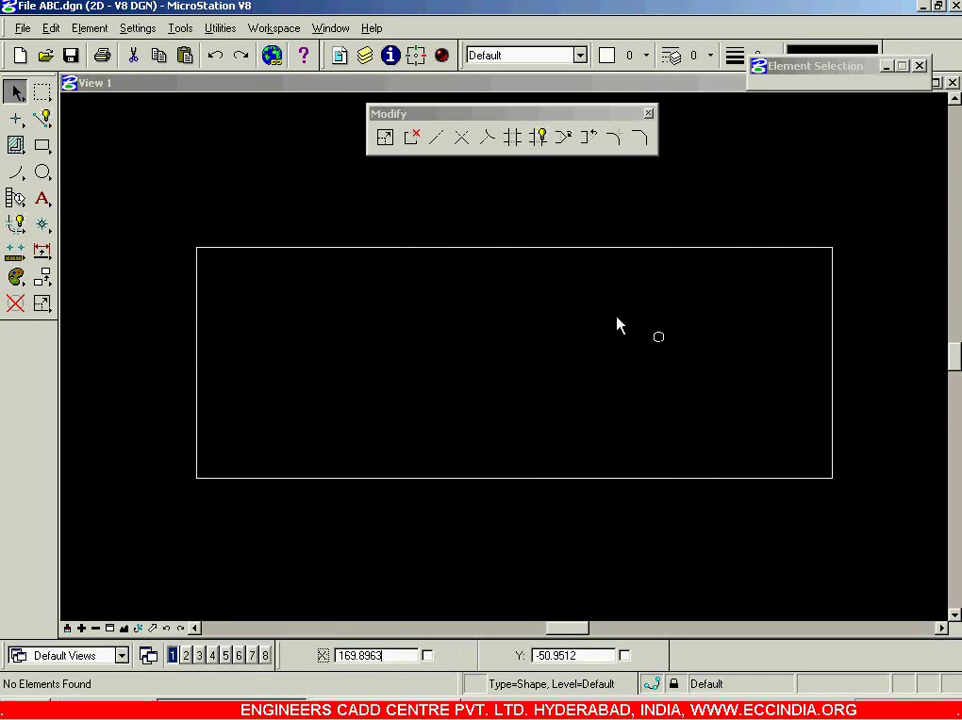
click(621, 250)
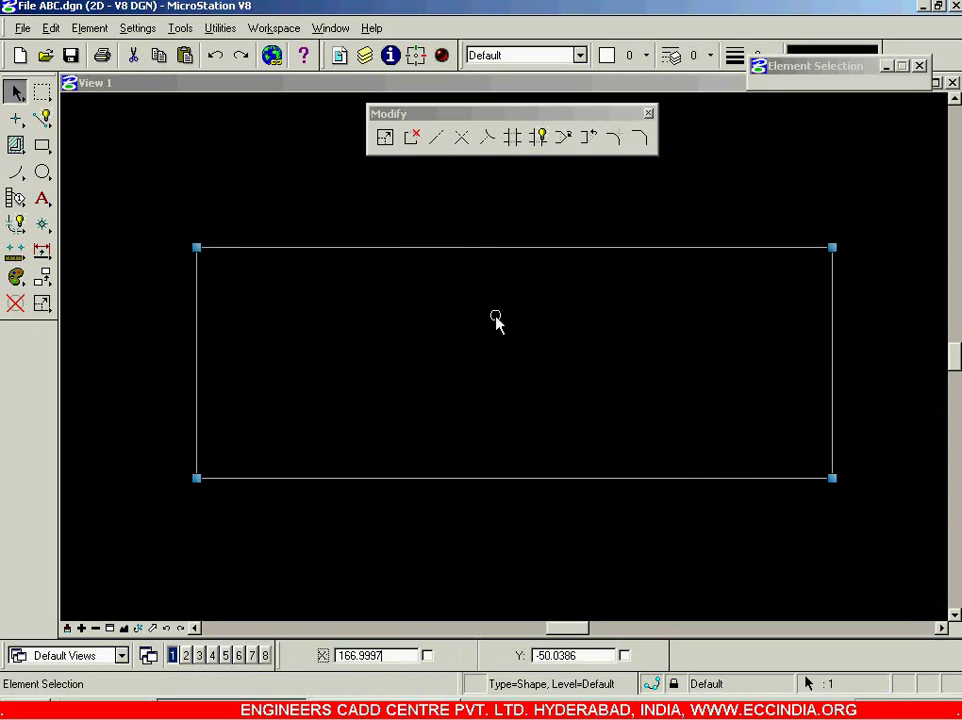
key(Delete)
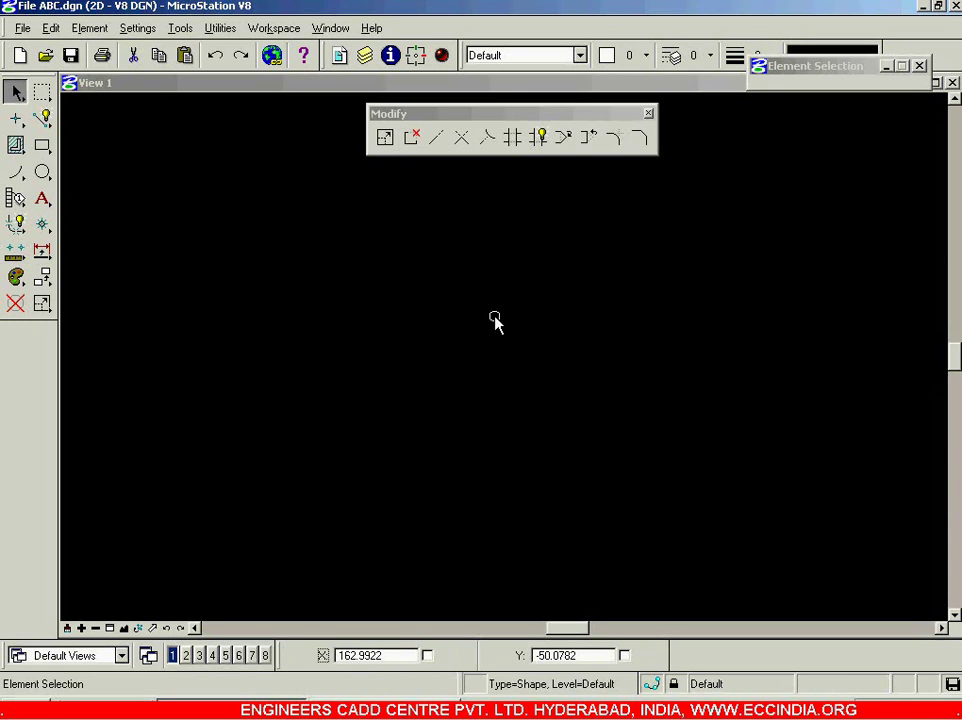
key(ctrl+z)
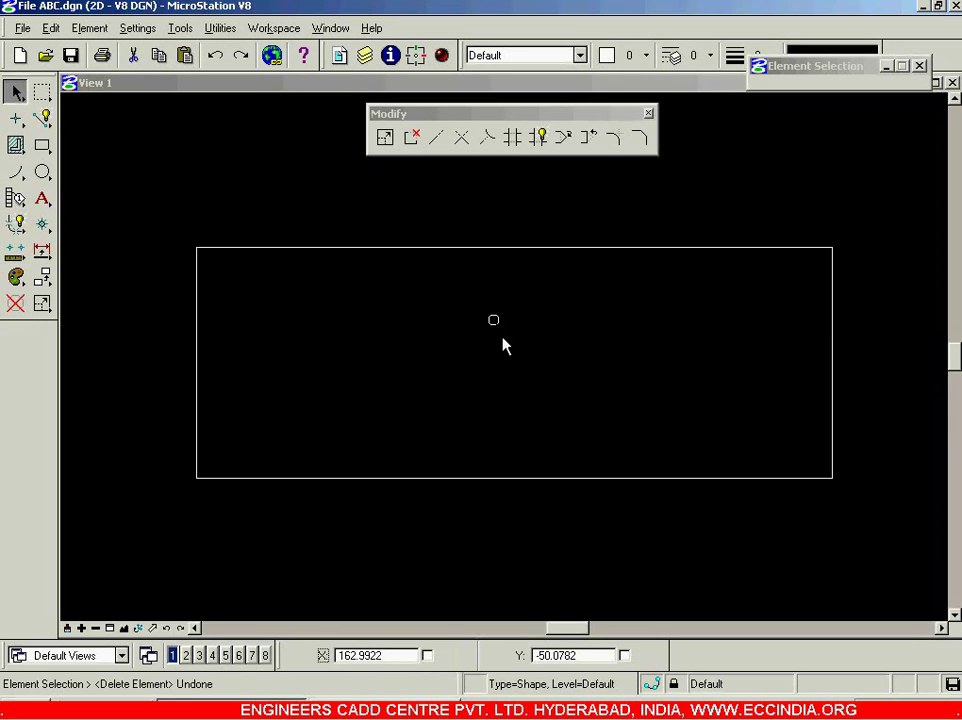
click(503, 341)
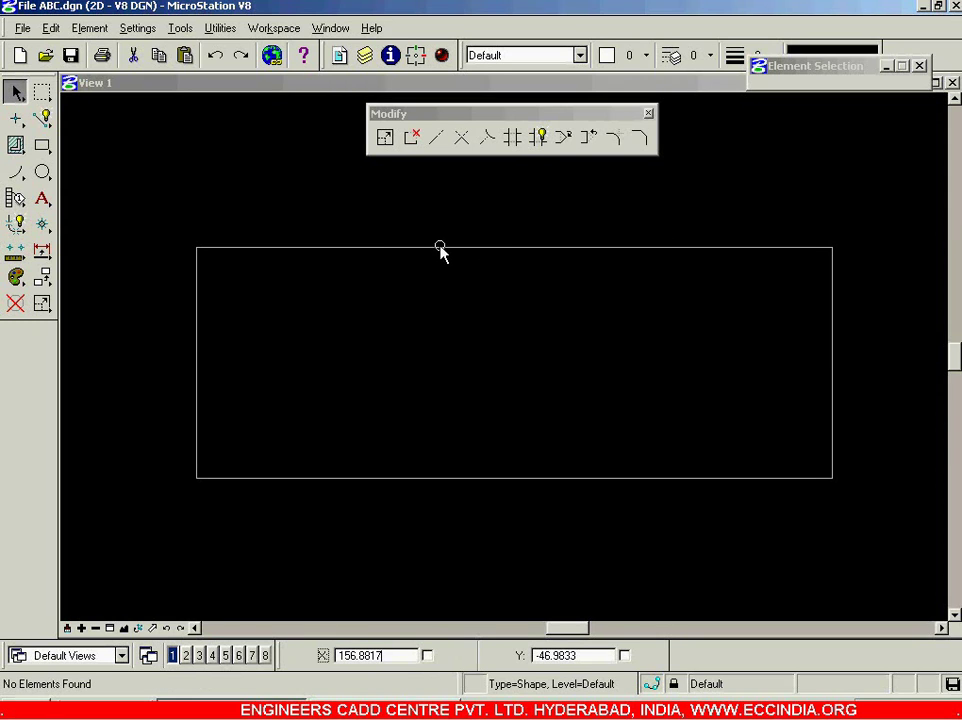
- Use Delete Part of Element to remove the rectangle's entire top edge, from its left corner to its right corner
click(412, 139)
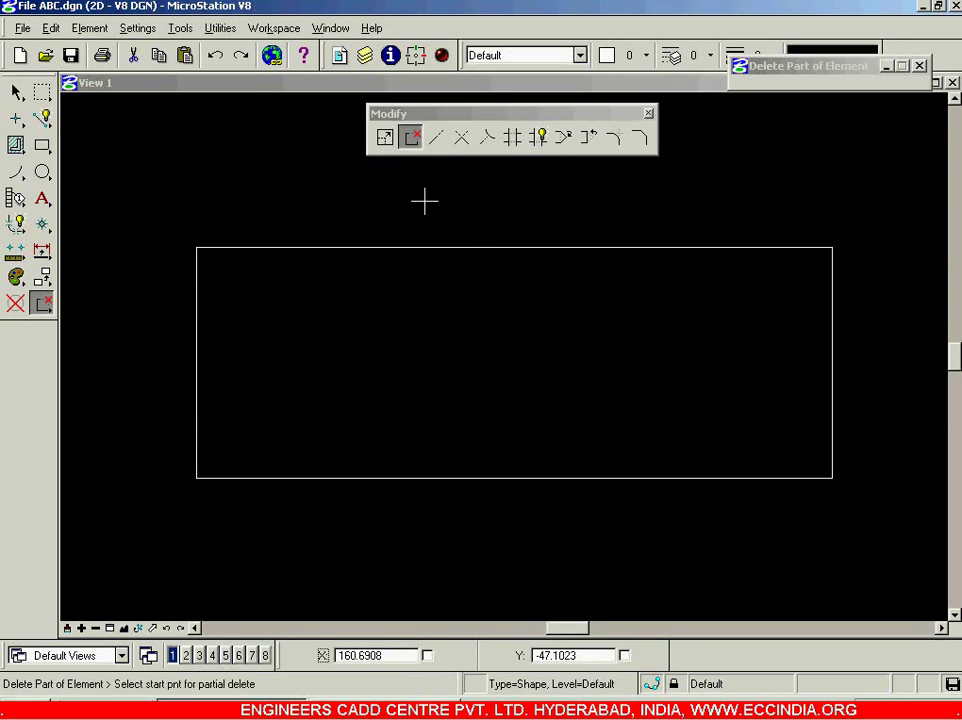
click(196, 248)
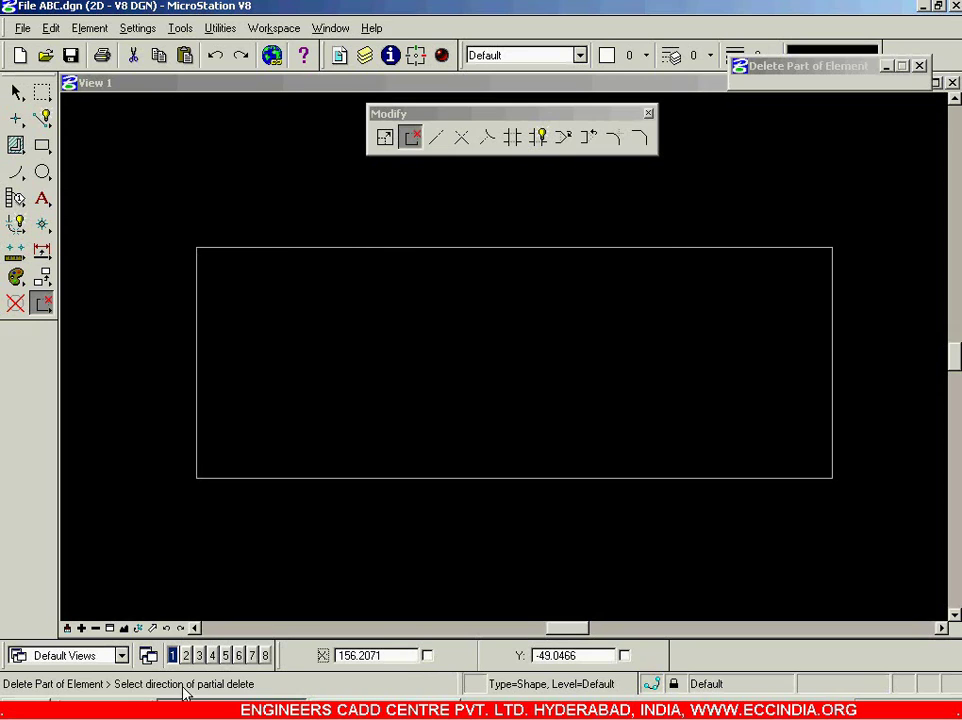
click(250, 247)
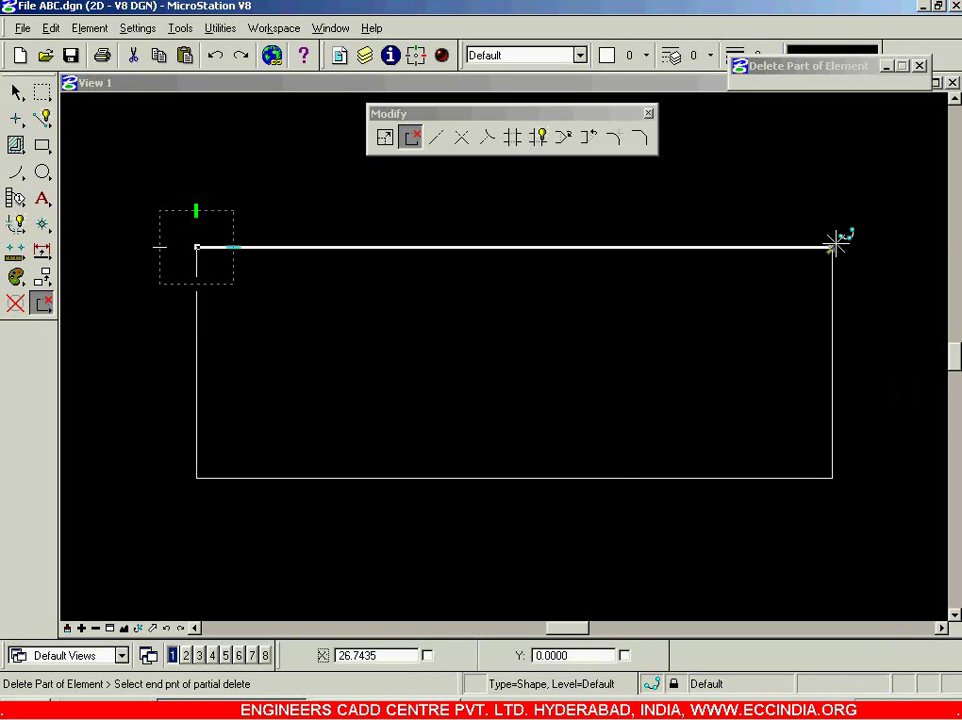
click(834, 246)
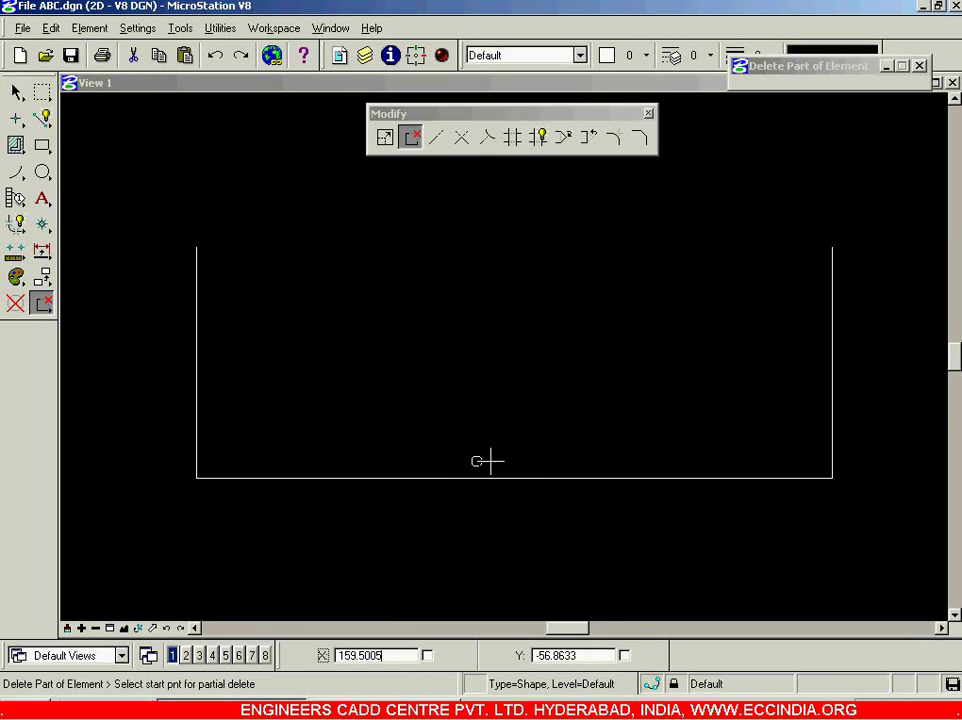
- Partially delete the open rectangle's bottom, right and left edges, cutting a gap in the middle of each
click(638, 478)
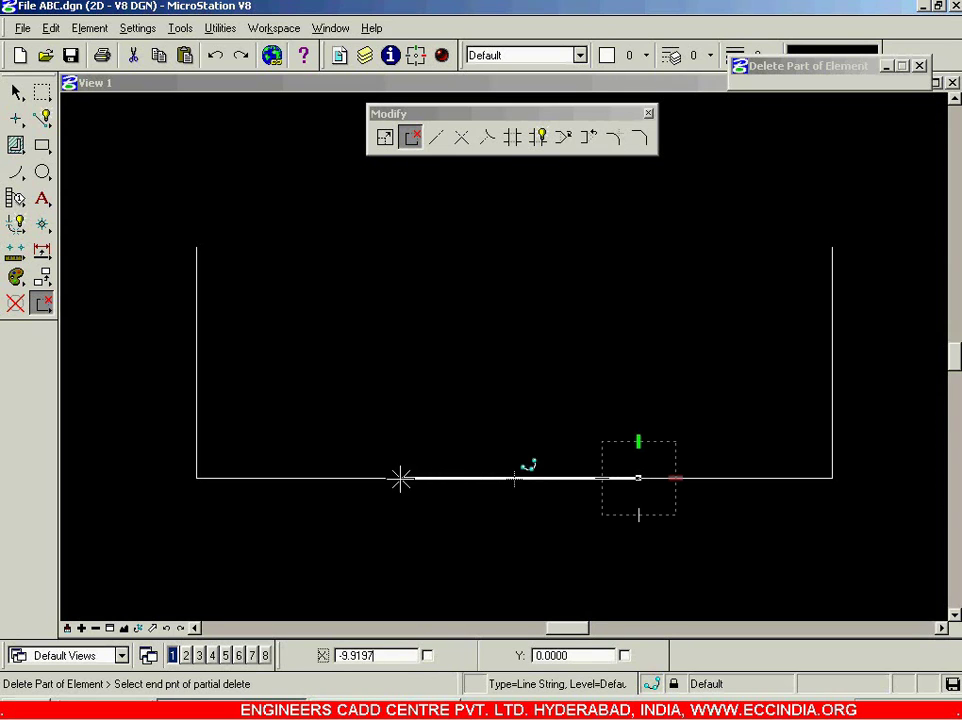
click(372, 455)
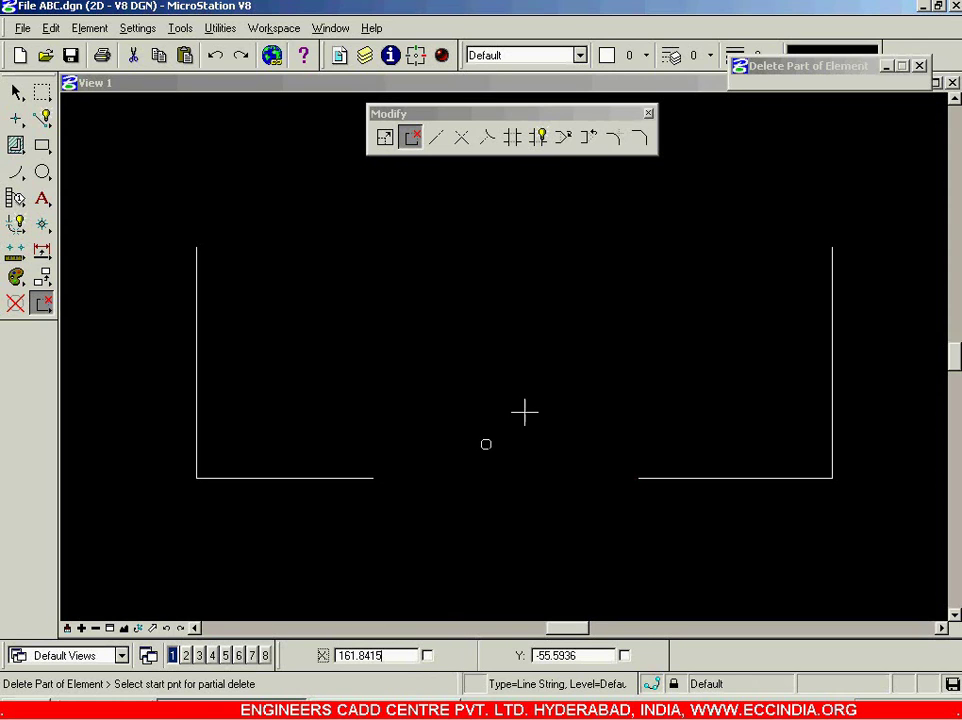
click(832, 293)
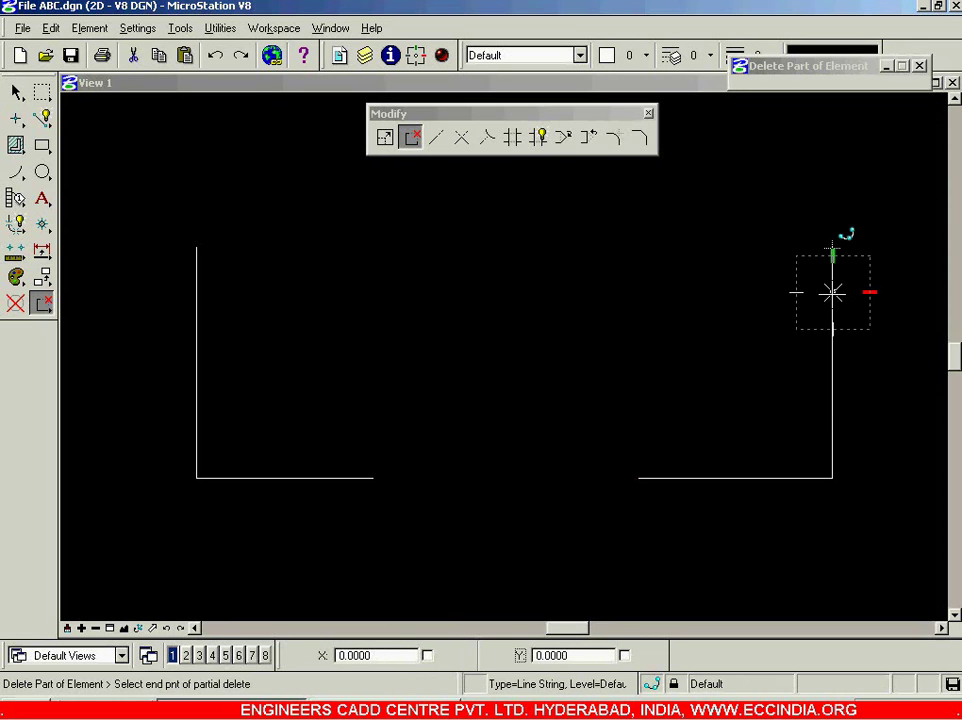
click(830, 403)
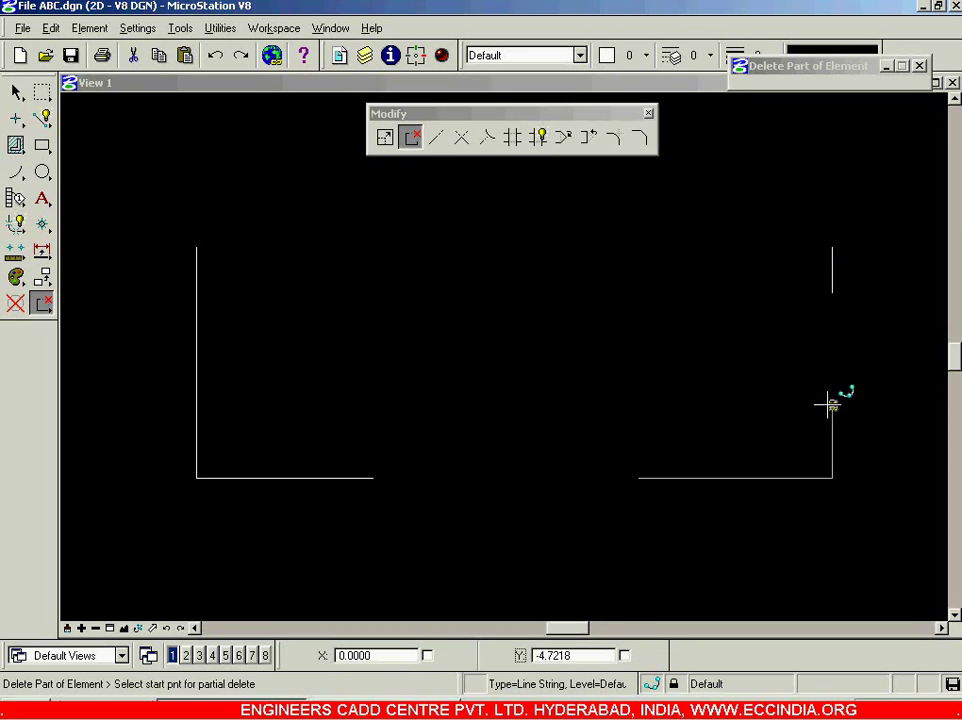
click(197, 429)
click(180, 304)
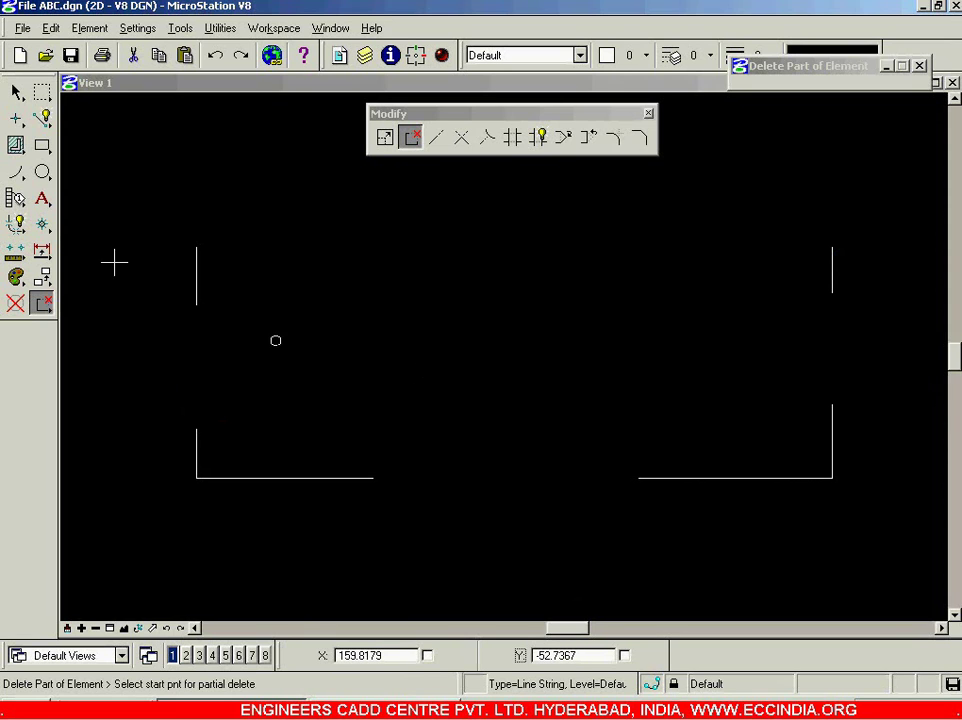
- Draw a smaller orthogonal rectangle inside the broken outline and leave the Place Block tool
click(42, 145)
click(330, 293)
click(676, 398)
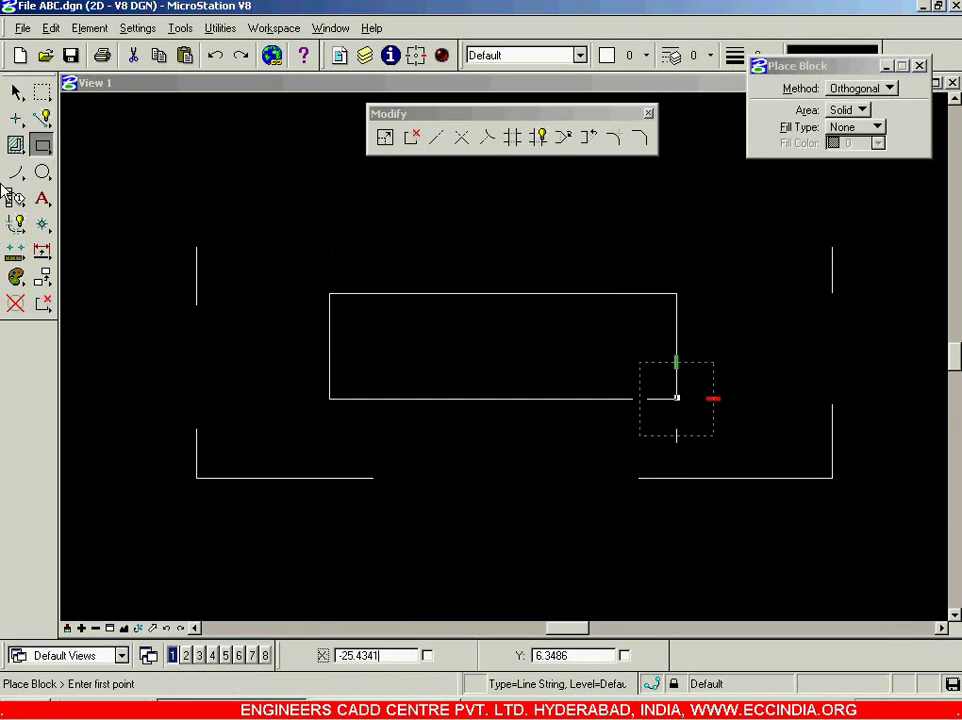
click(16, 91)
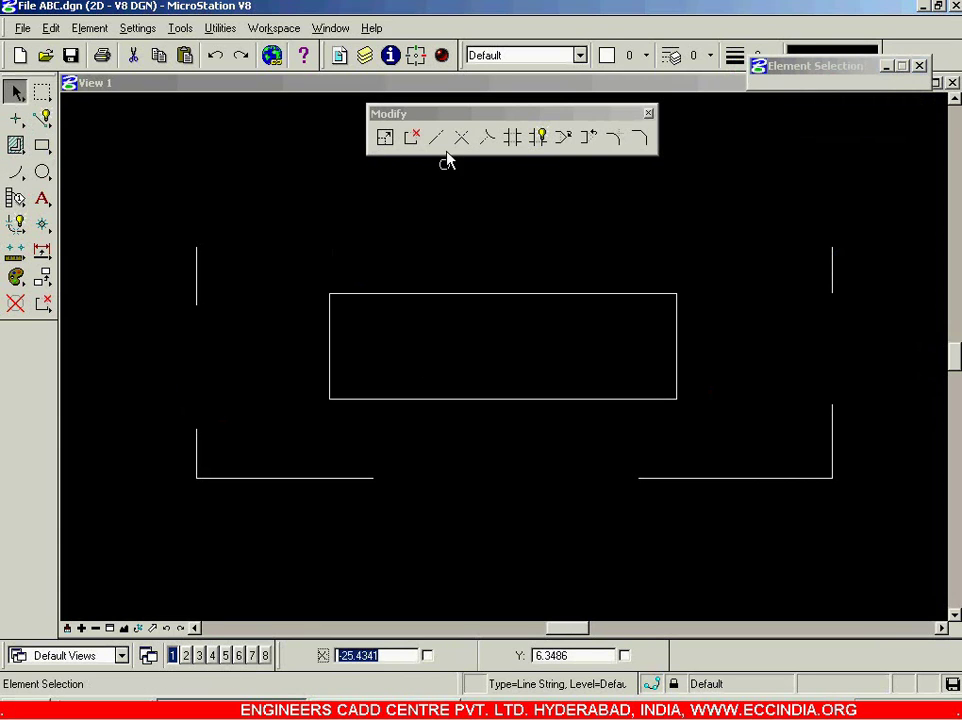
- Partially delete the inner rectangle's bottom edge, from a point near its left end to its right corner, and leave the tool
click(411, 137)
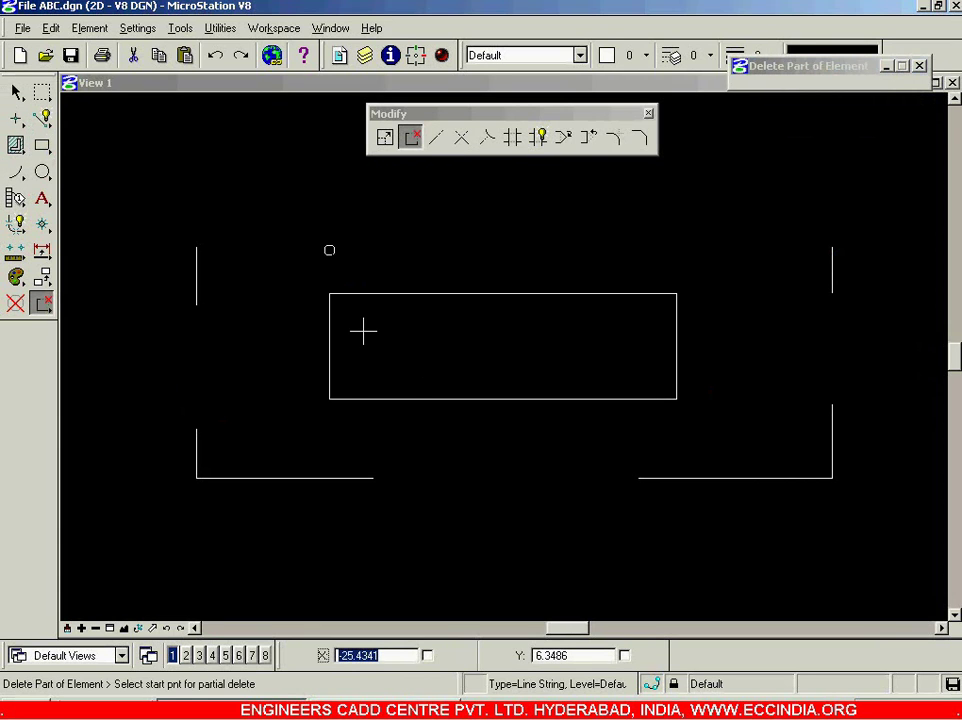
click(394, 399)
click(463, 401)
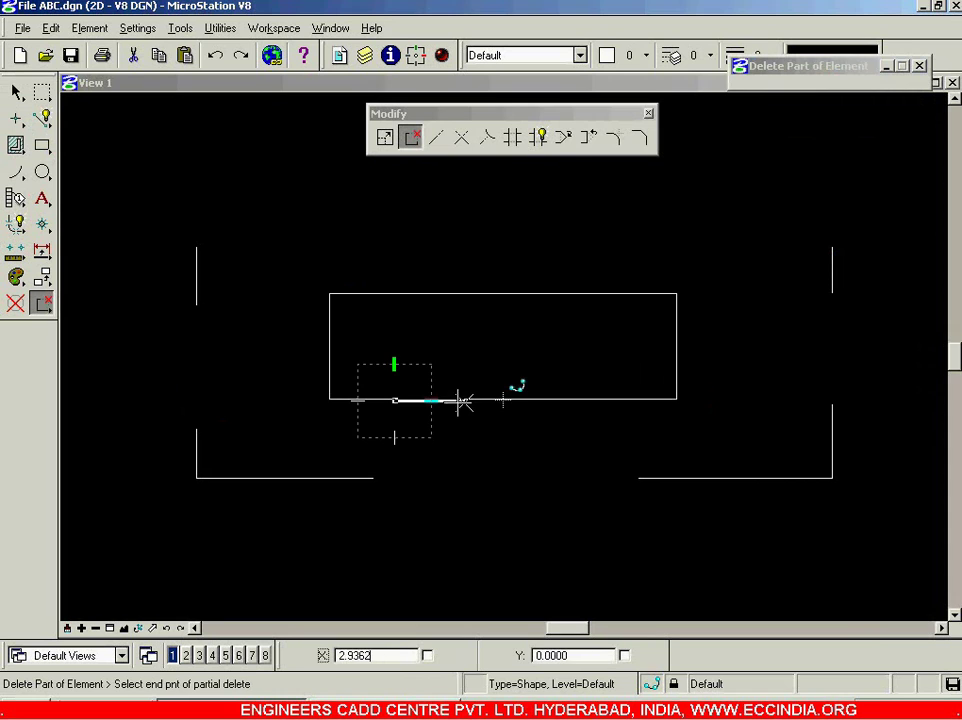
click(676, 399)
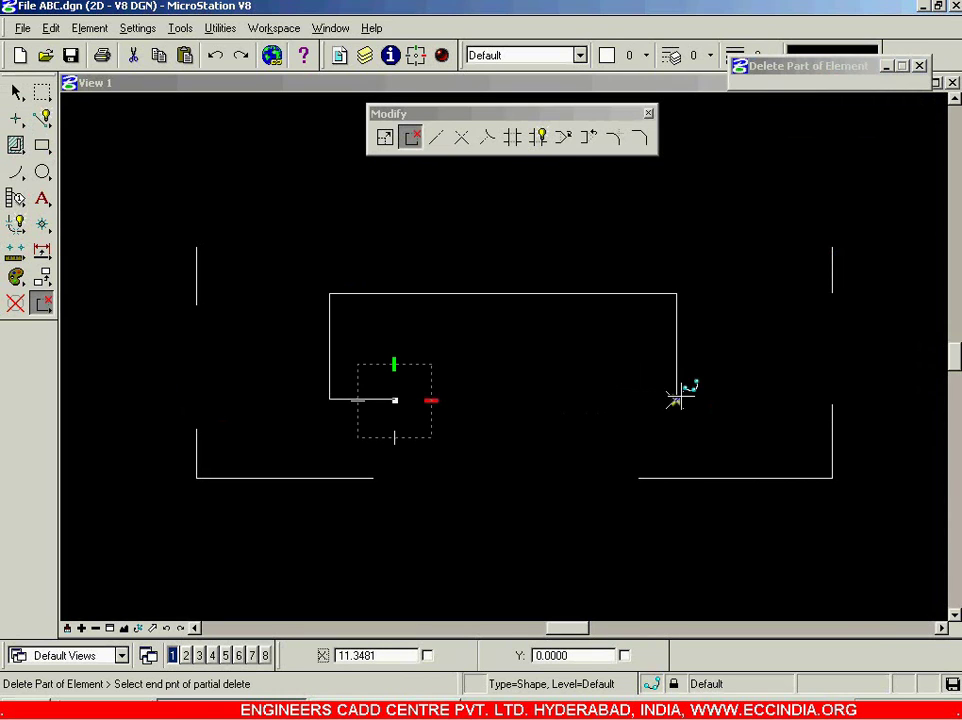
click(494, 473)
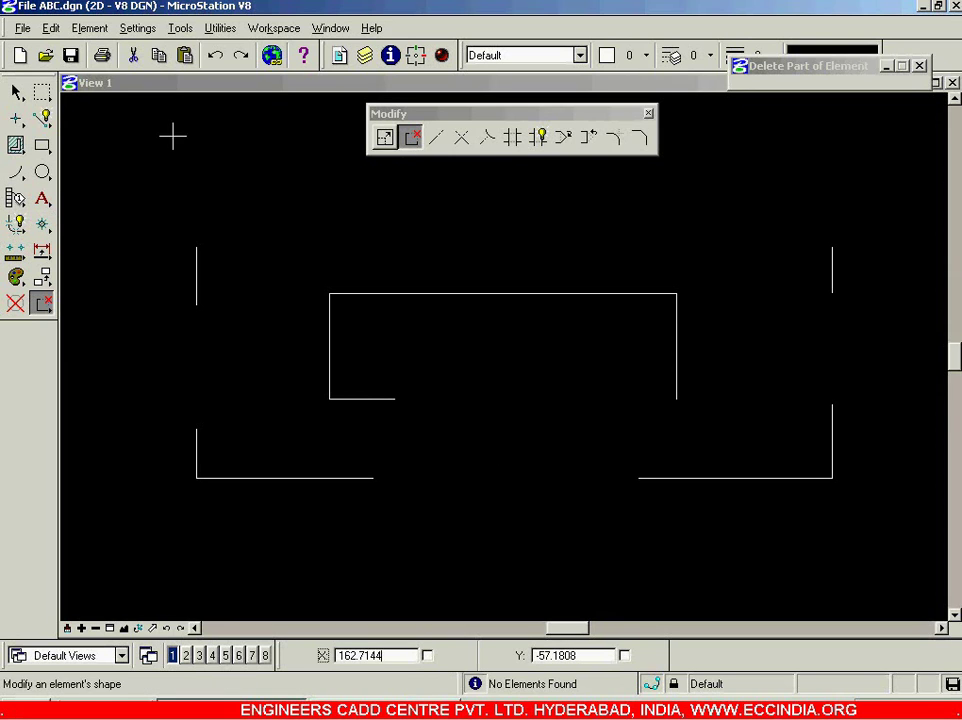
click(15, 91)
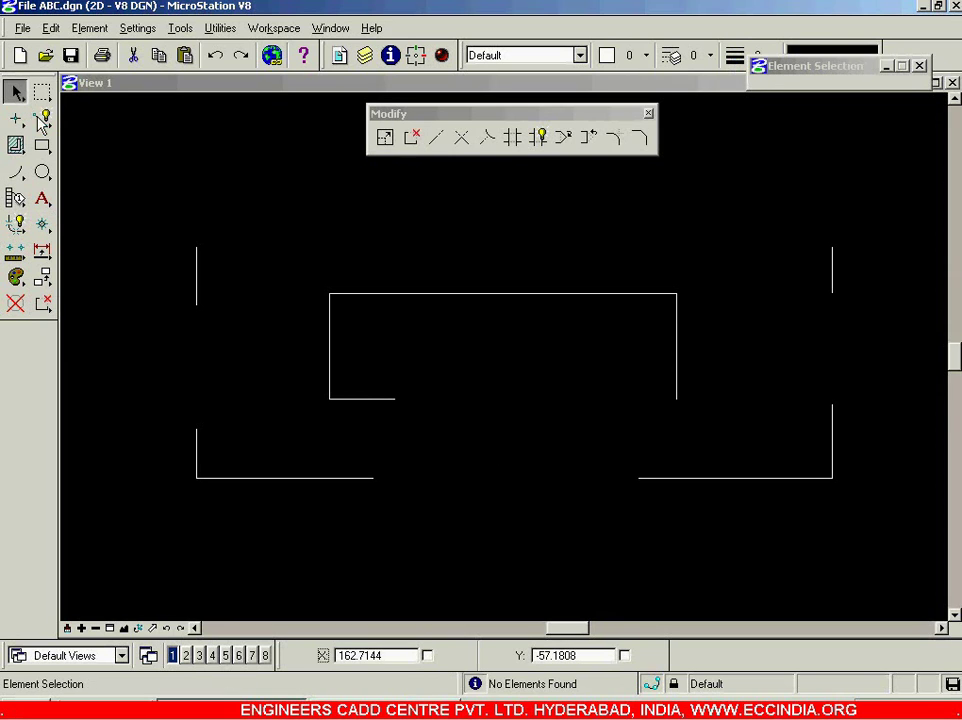
- Partially delete the inner shape's right edge from its lower end up to just below the top corner
click(411, 137)
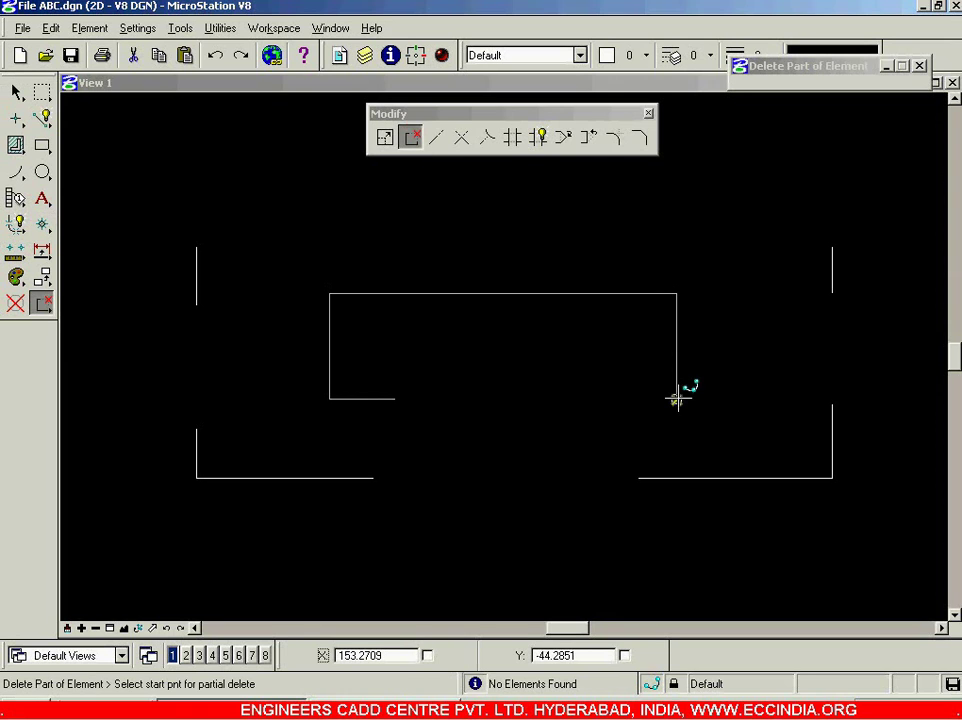
click(677, 397)
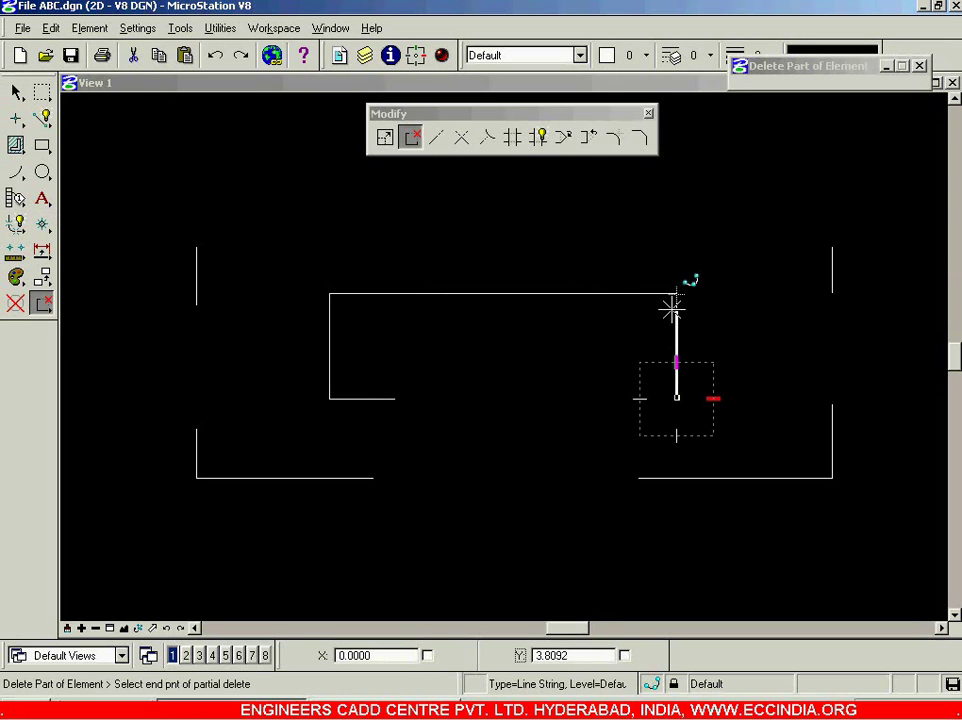
click(675, 308)
- Partially delete a left-of-centre section of the inner shape's top edge and the portion around its lower-left corner
click(481, 292)
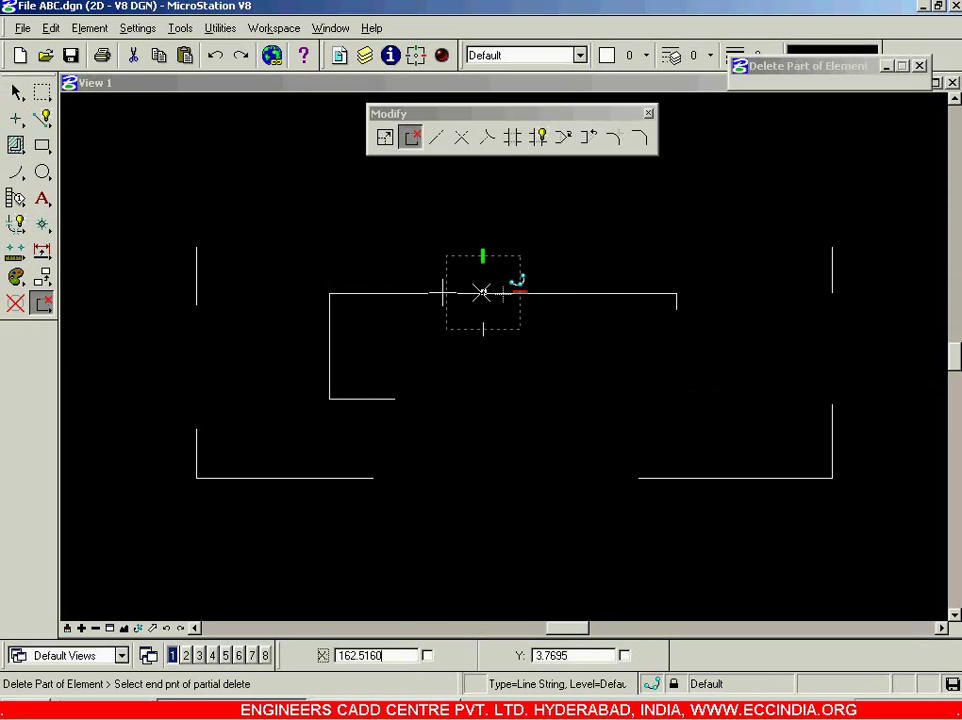
click(369, 293)
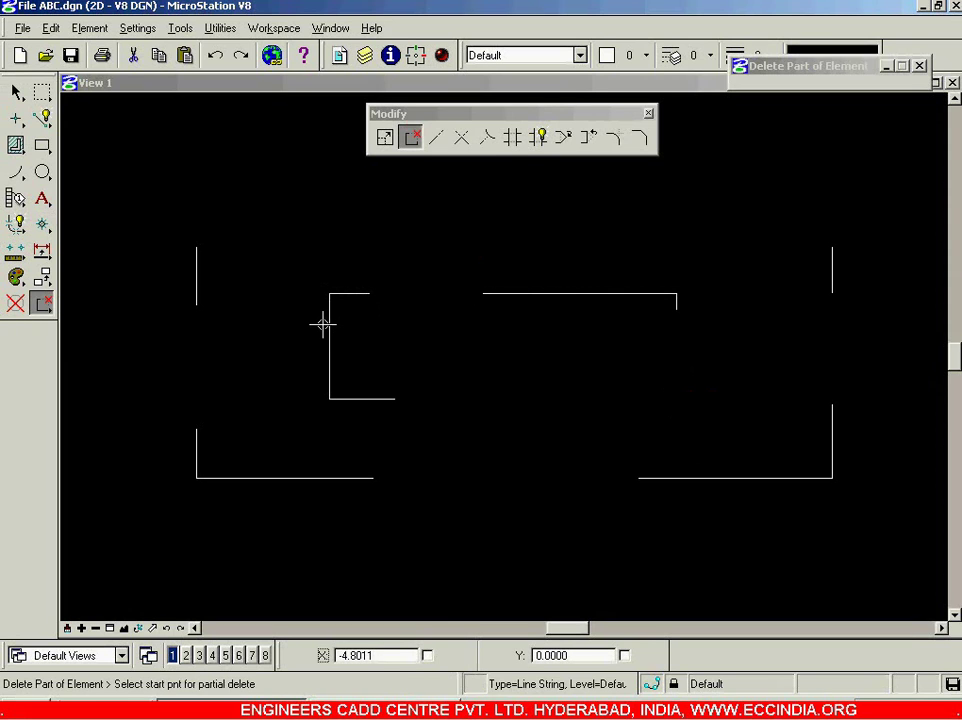
click(330, 368)
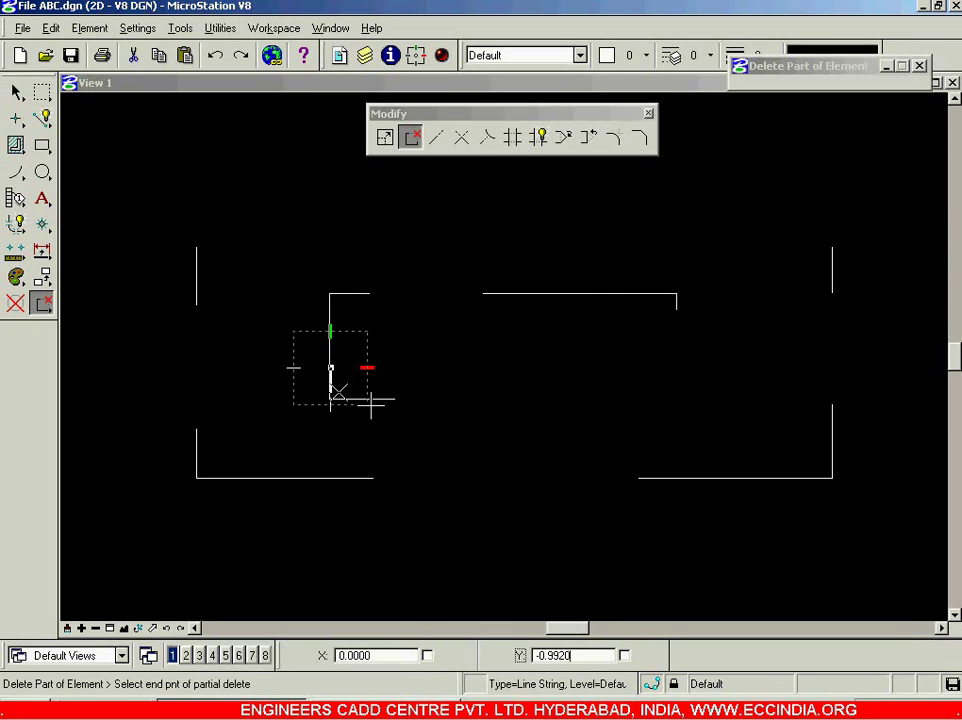
click(363, 399)
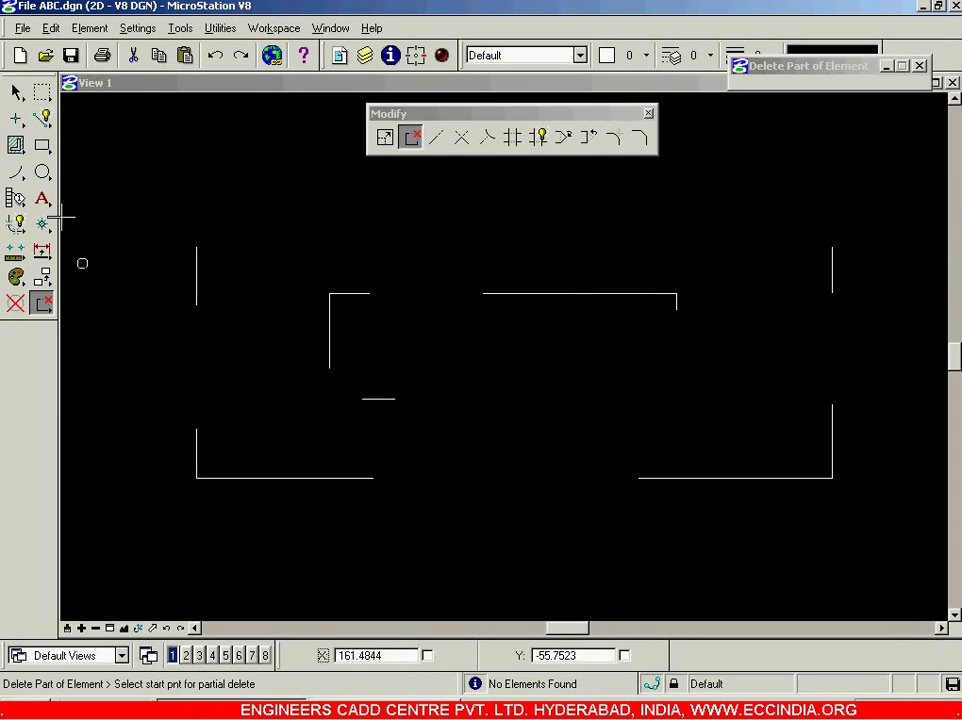
- Draw a circle by center, about 12.2 units in diameter, below the inner shape across the outer bottom gap
click(42, 172)
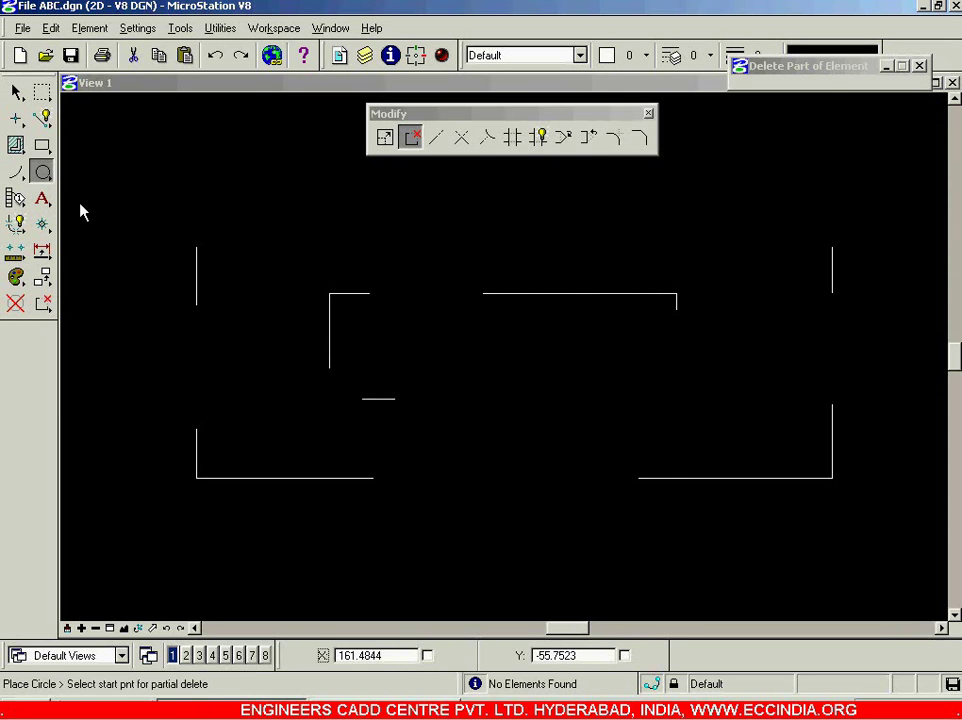
click(580, 472)
click(691, 565)
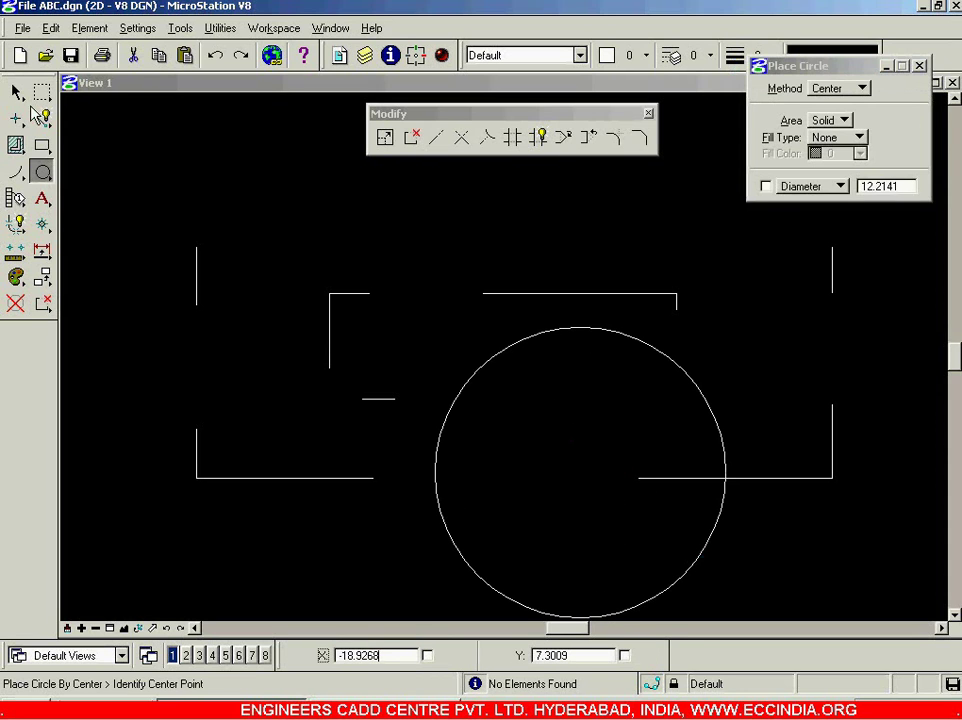
click(17, 92)
- Partially delete the circle's left and bottom arc, from its upper-left side counterclockwise to its lower-right side
click(411, 137)
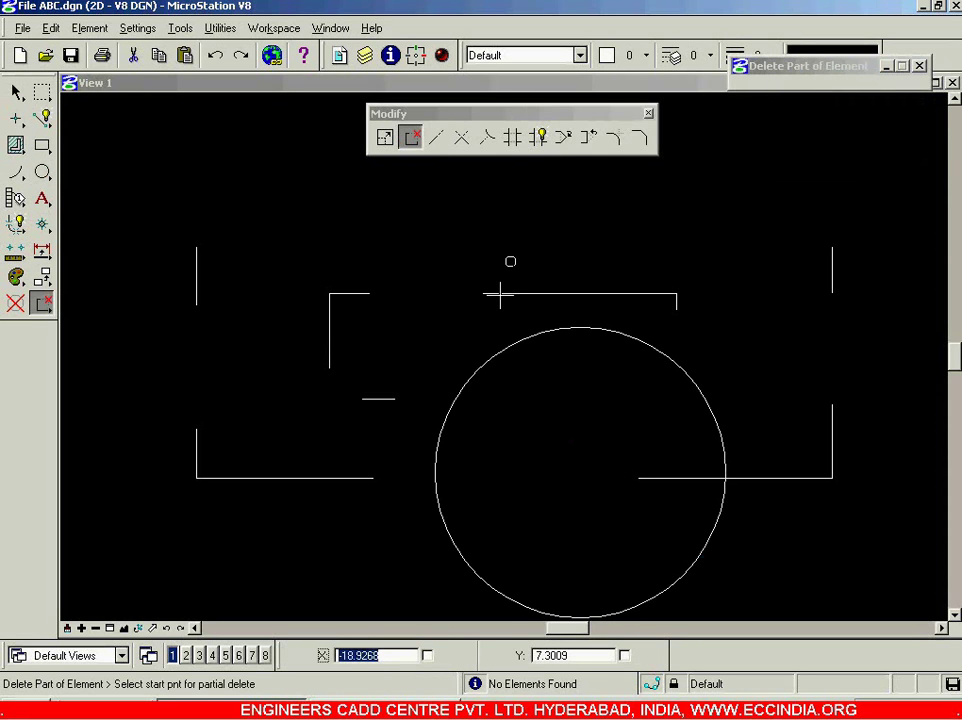
click(503, 357)
click(452, 405)
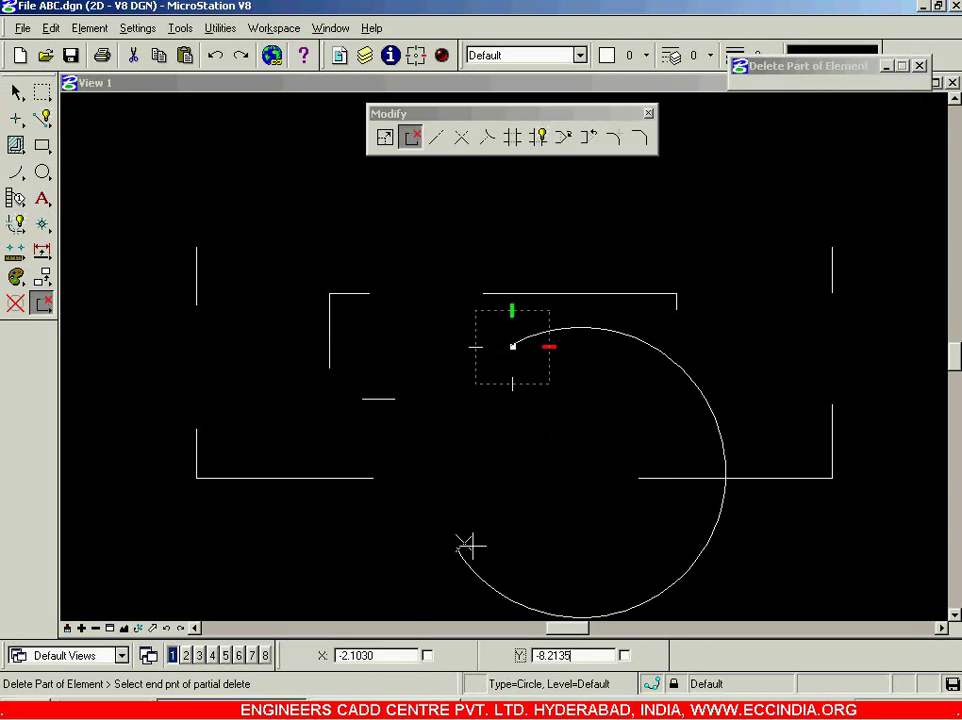
click(676, 574)
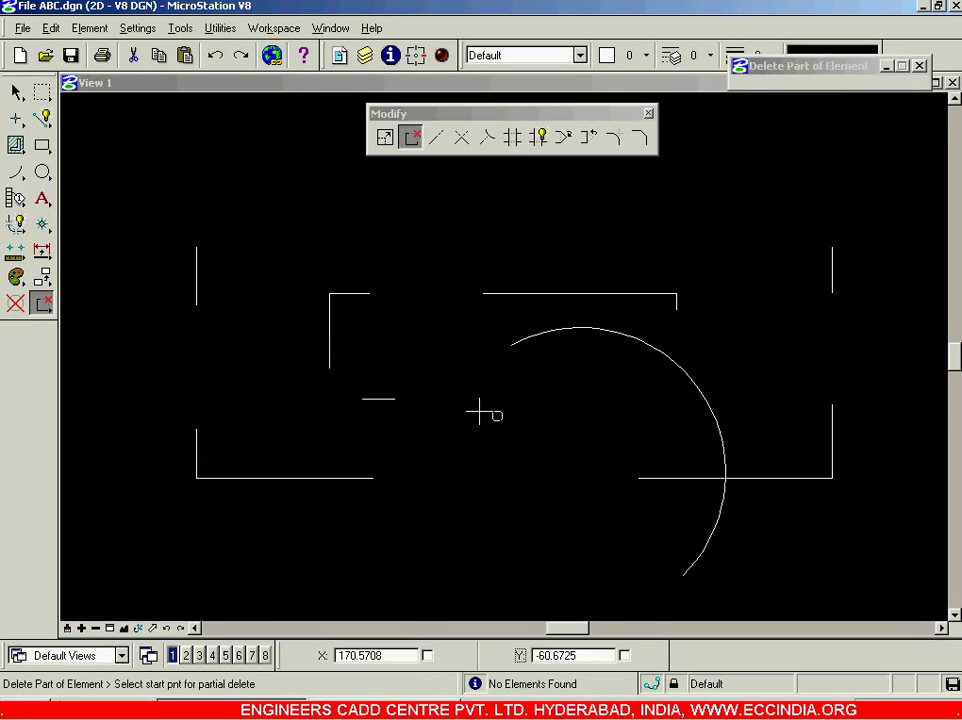
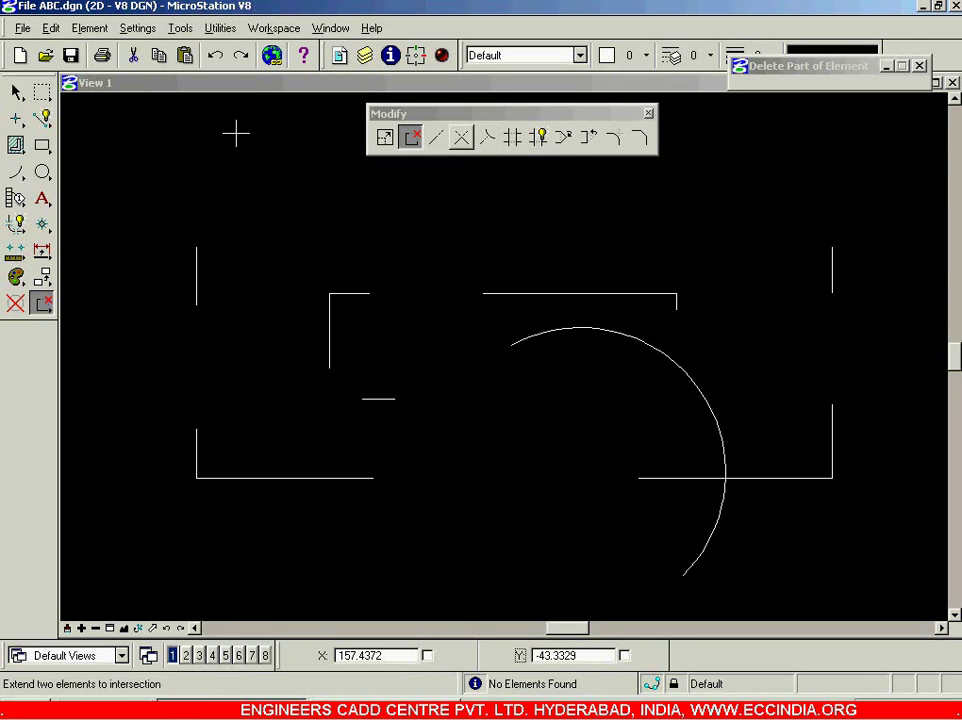
- Select all the remaining elements in the view and delete them
click(17, 95)
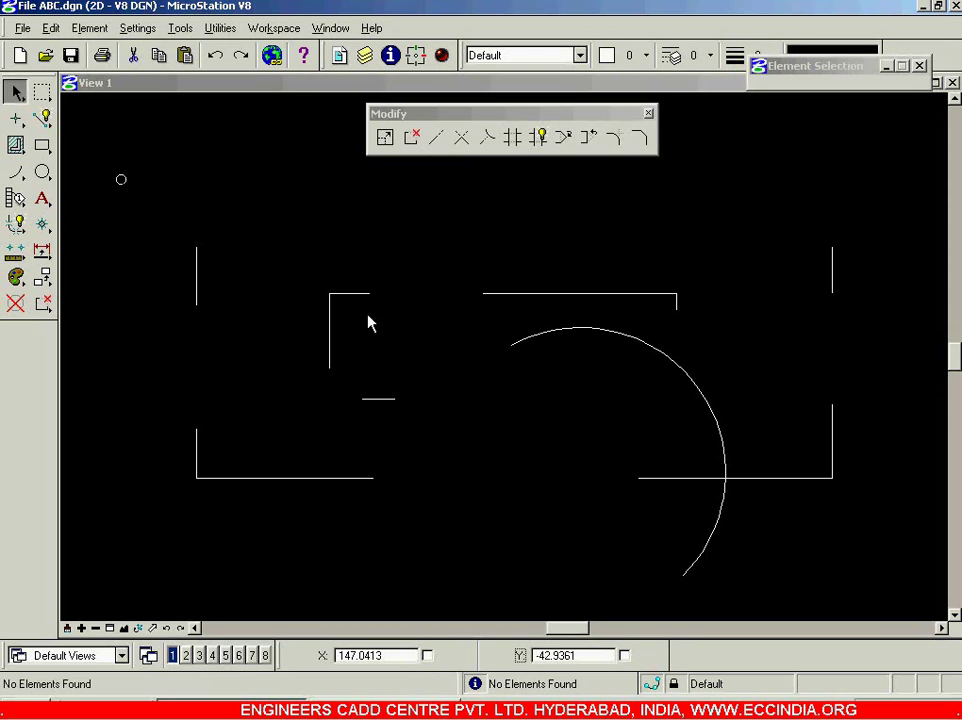
mouse_move(906, 628)
mouse_down()
mouse_move(891, 608)
mouse_move(895, 618)
mouse_up()
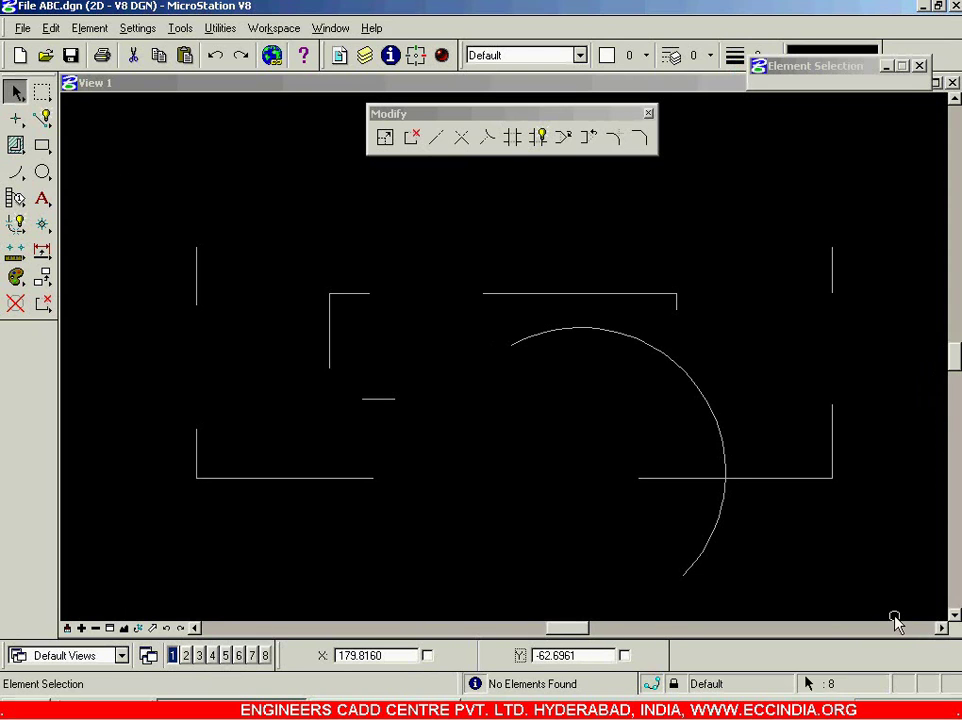
key(Delete)
- Draw two separate slanted lines rising to the right with SmartLine in the left half of the view
click(41, 118)
click(176, 544)
click(273, 328)
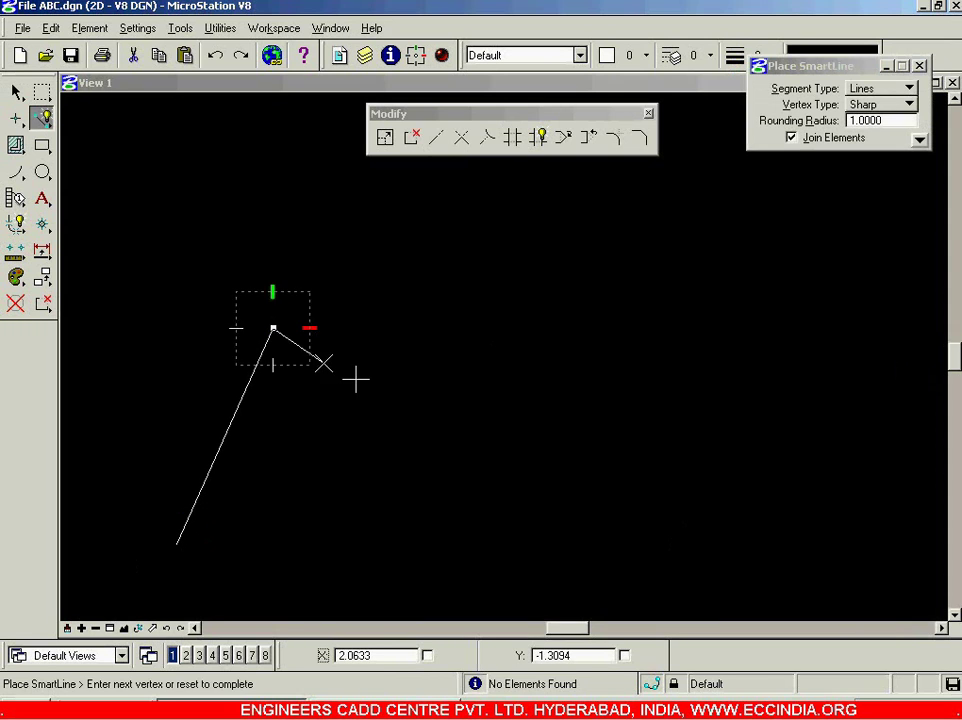
right_click(356, 378)
click(333, 511)
click(465, 311)
right_click(465, 311)
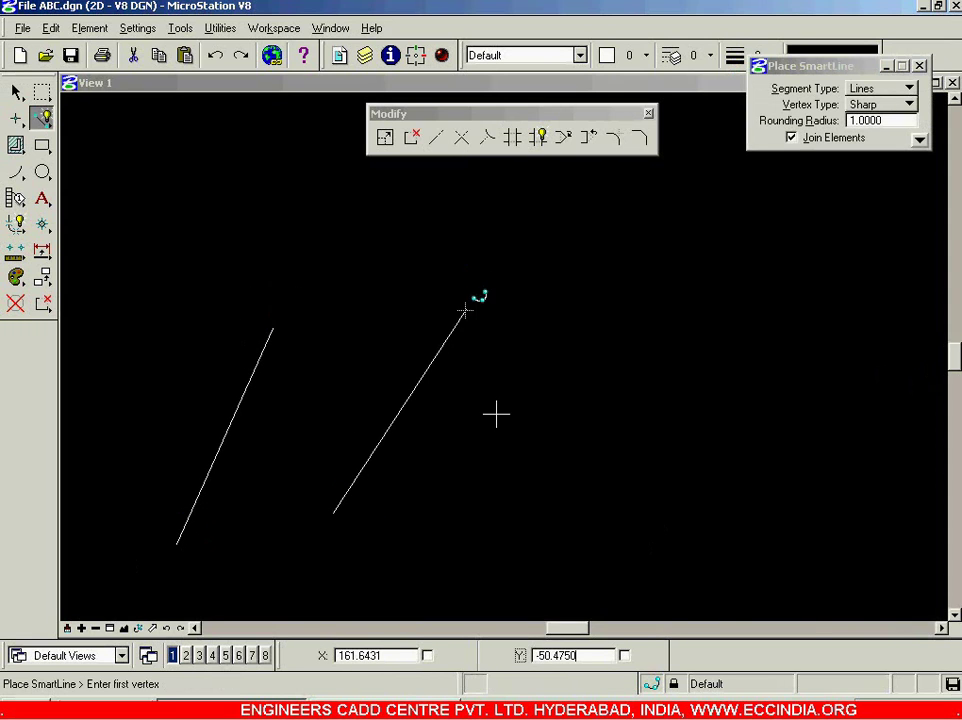
- Draw two more separate slanted lines of similar length to the right of the first pair
click(507, 511)
click(614, 297)
right_click(614, 297)
click(661, 497)
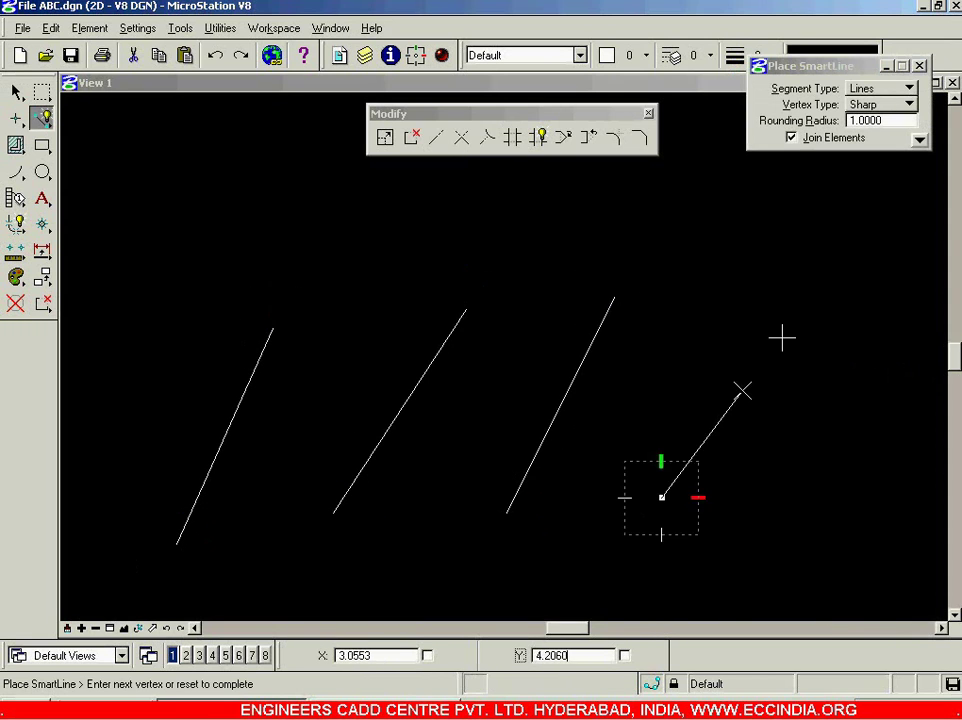
click(804, 287)
right_click(804, 287)
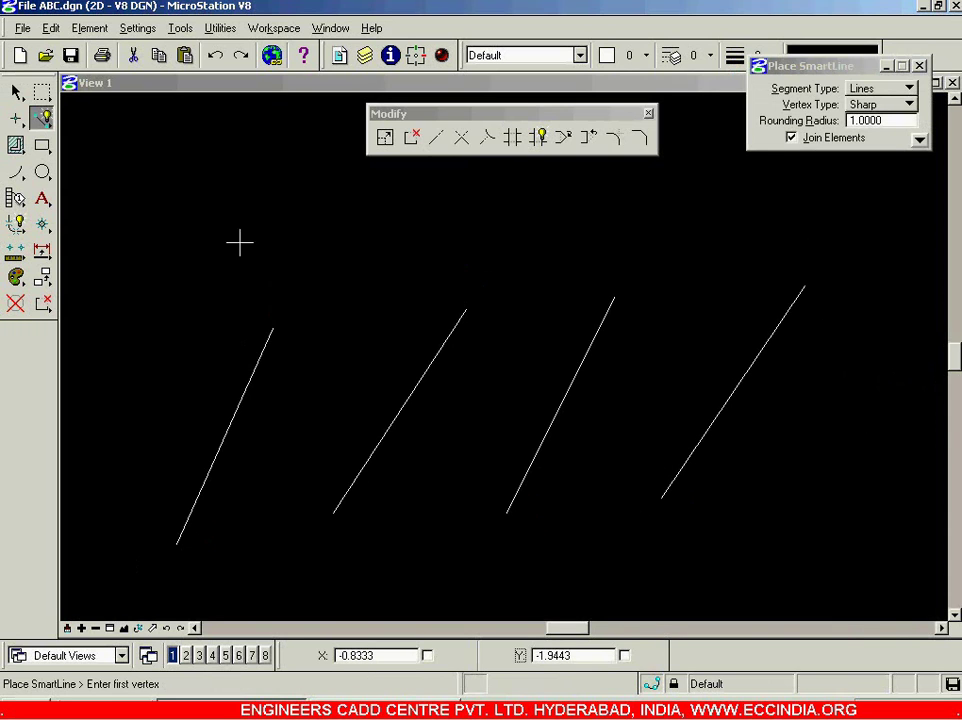
- Draw a long, nearly horizontal line above all four slanted lines and leave the SmartLine tool
click(194, 163)
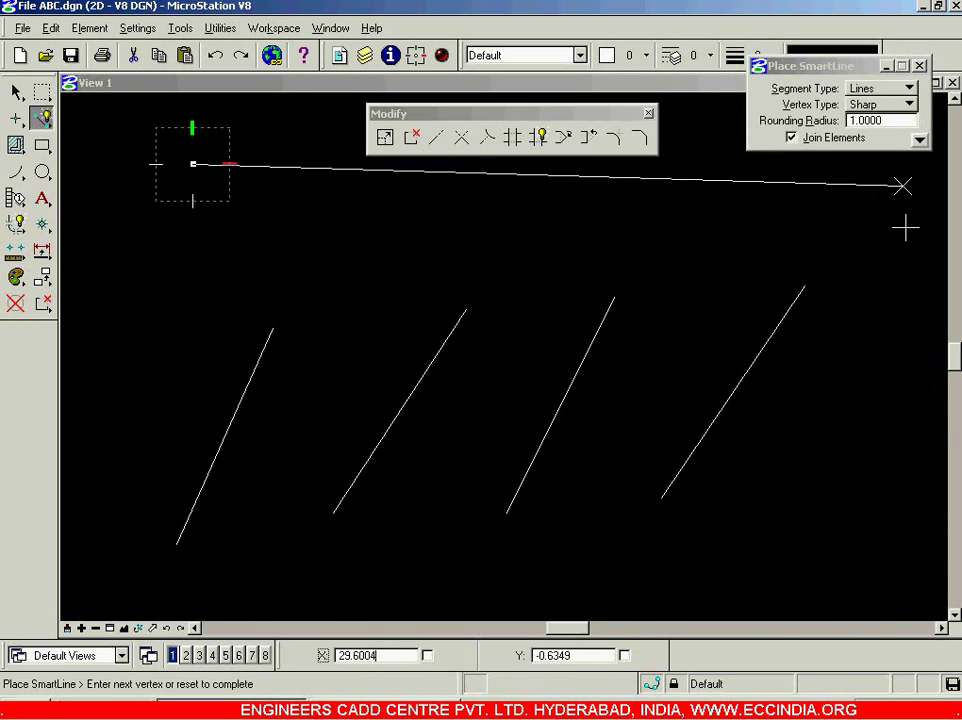
click(924, 199)
right_click(897, 211)
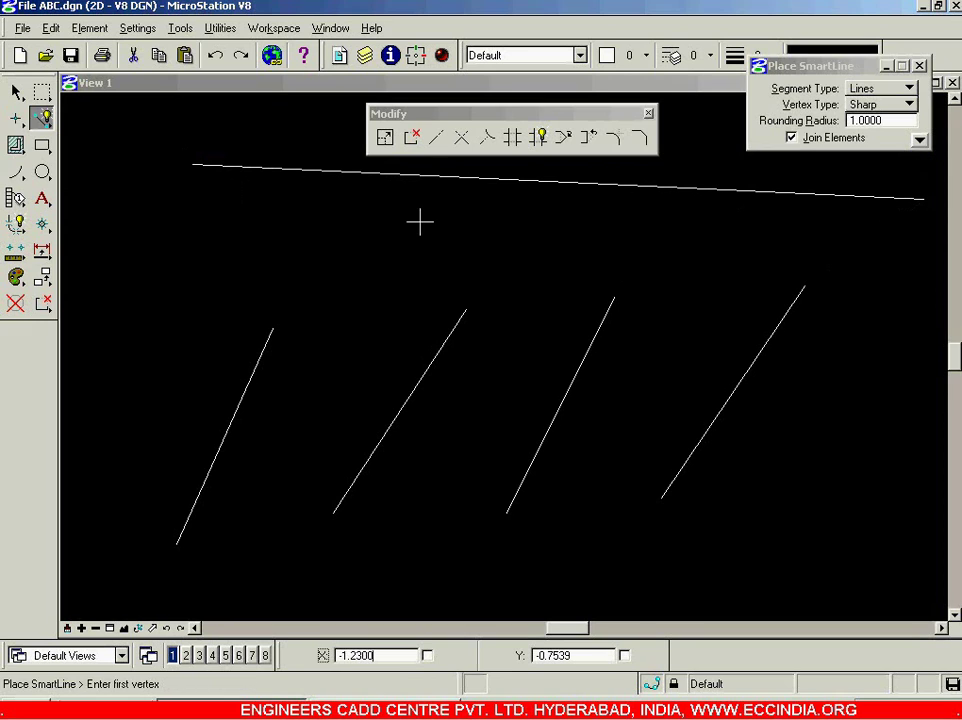
click(17, 92)
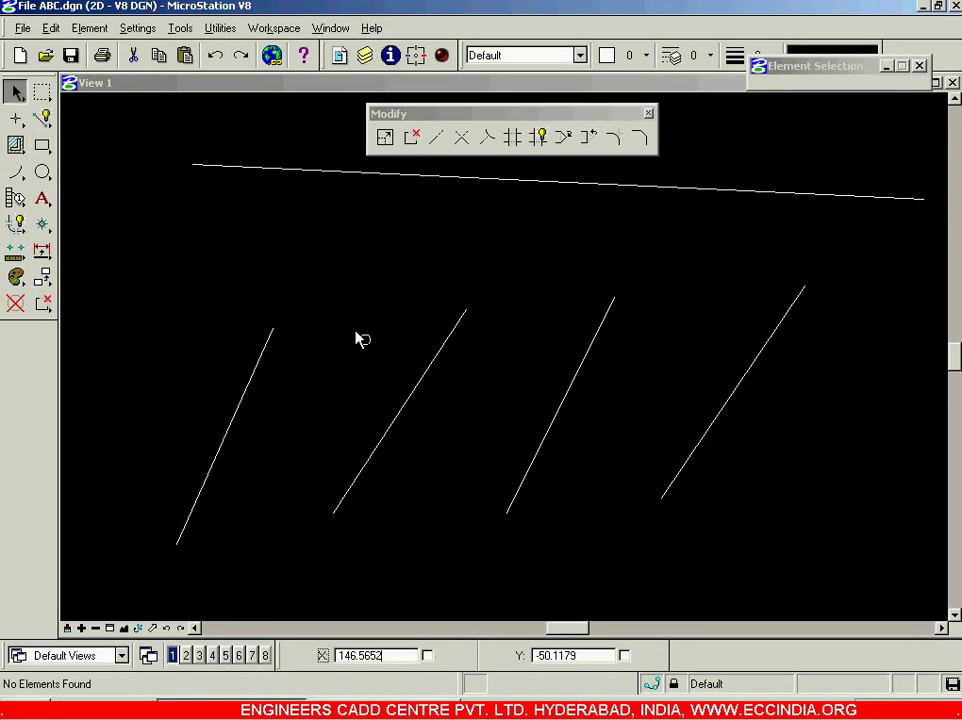
- Undock AccuDraw and use Extend Line to set the leftmost slanted line's length to 10, measured from its lower end
click(437, 138)
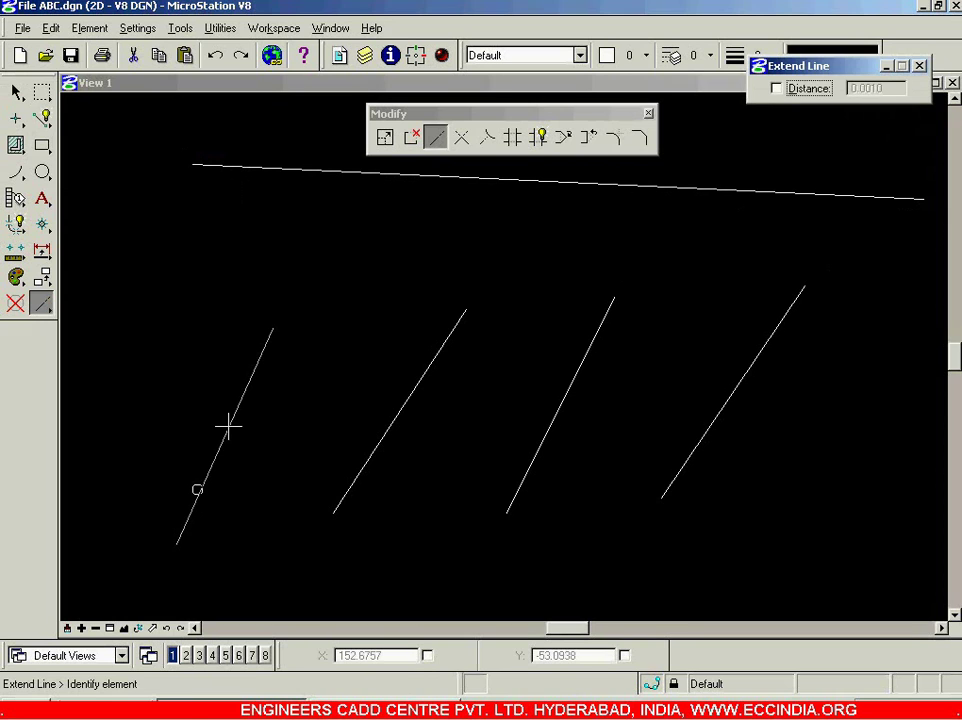
click(259, 361)
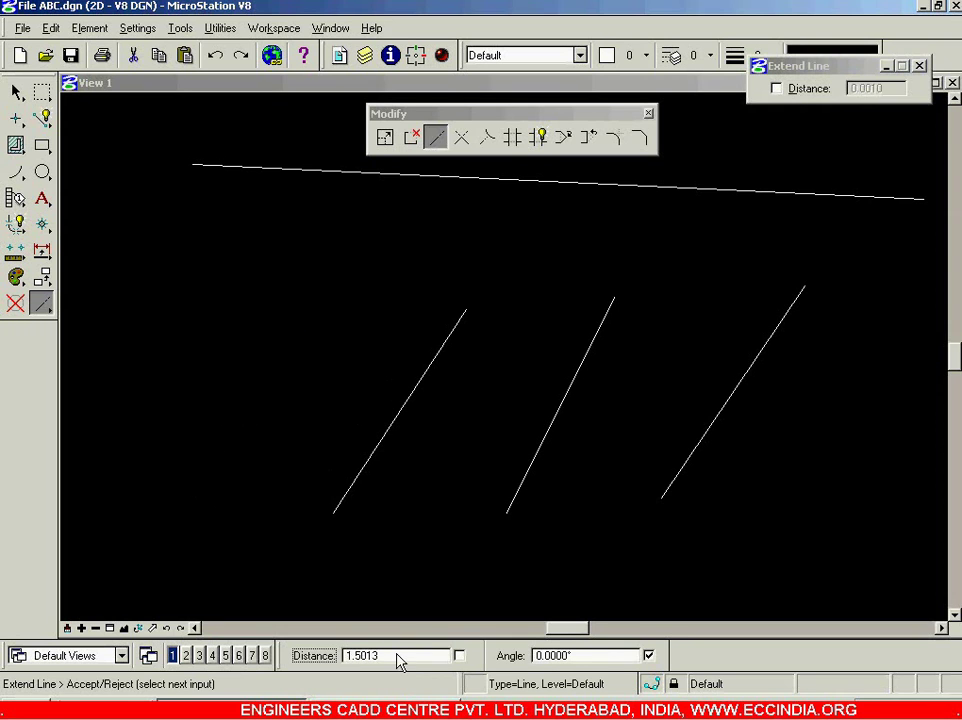
drag(284, 660, 755, 553)
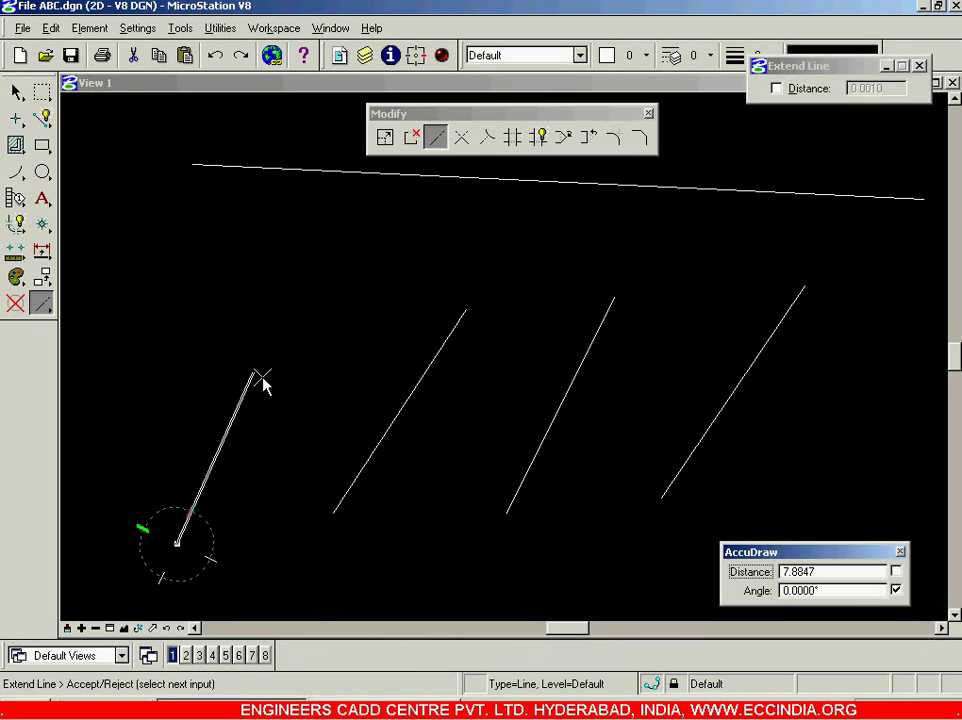
text(10)
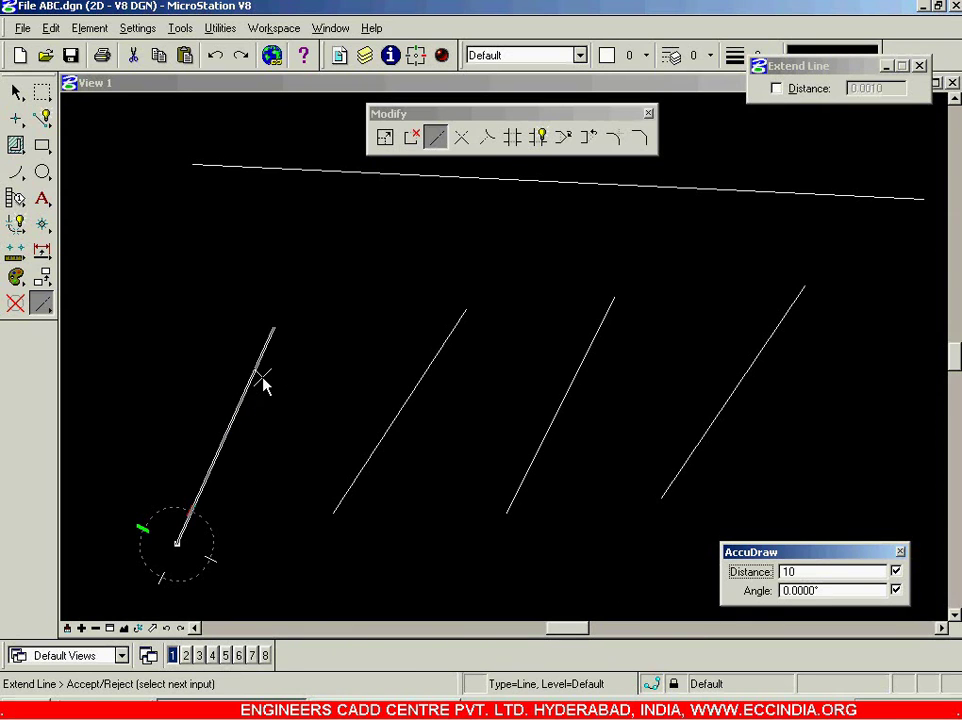
click(263, 383)
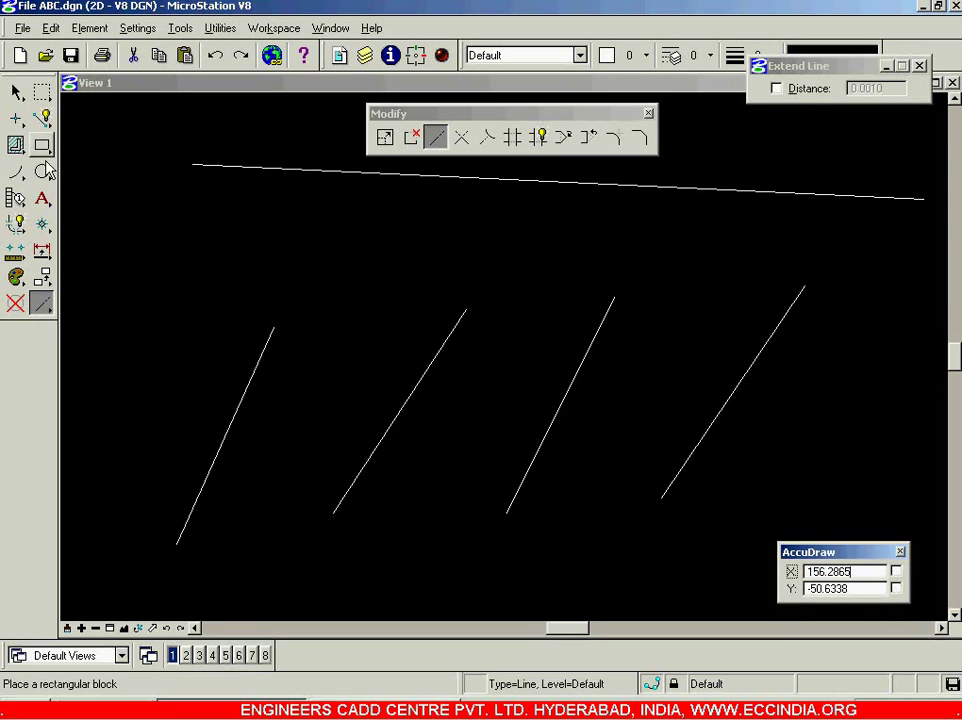
- Dimension the lengths of the first and second slanted lines, placing each dimension on the line's left side
click(42, 252)
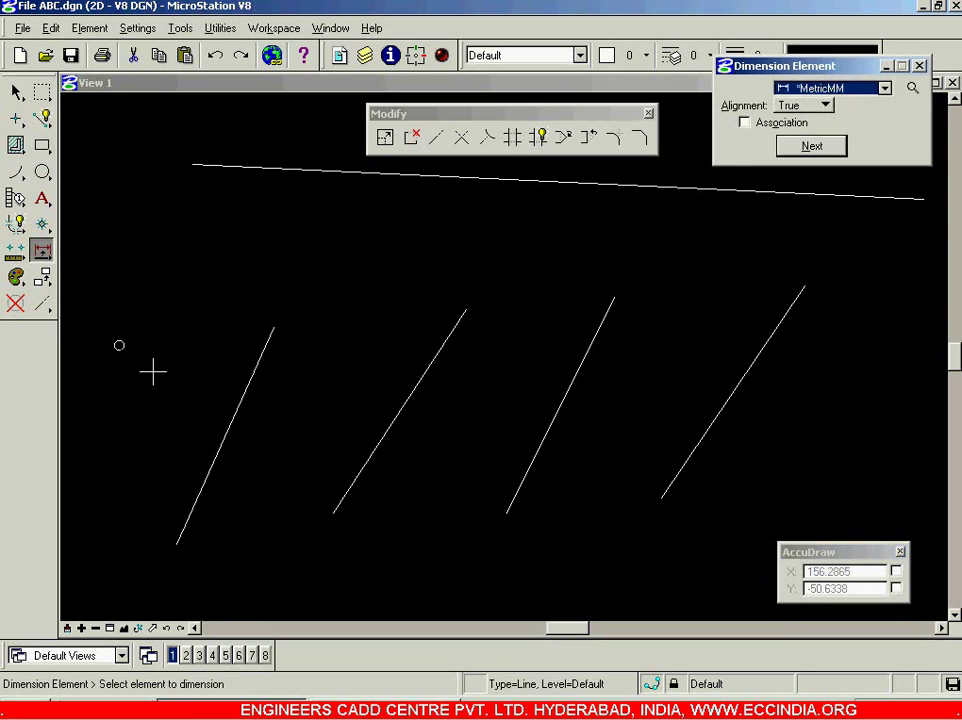
click(240, 403)
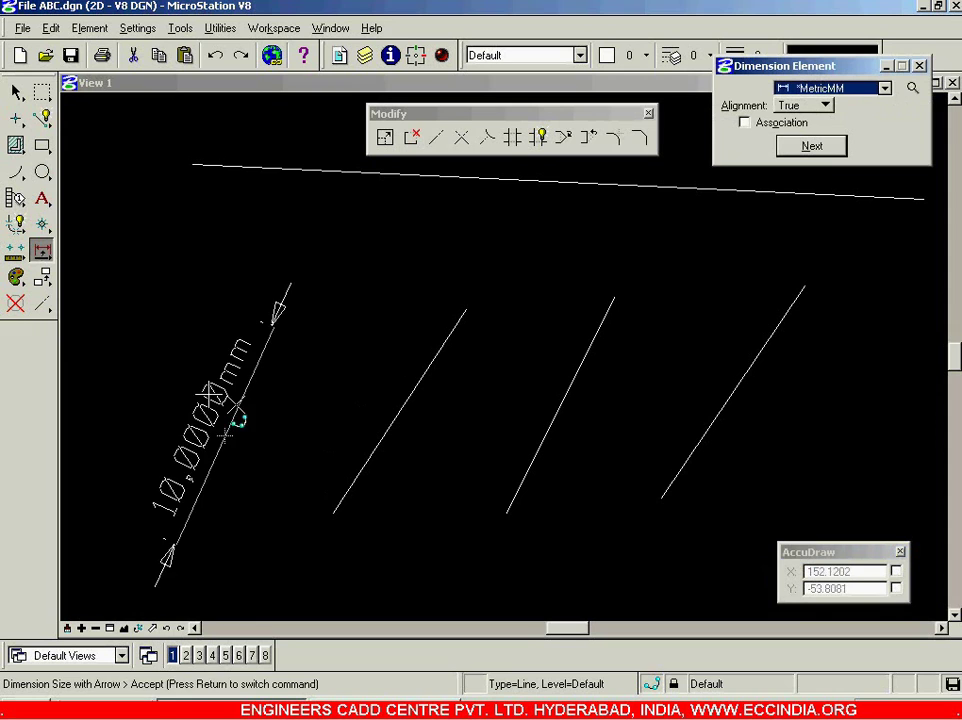
click(187, 397)
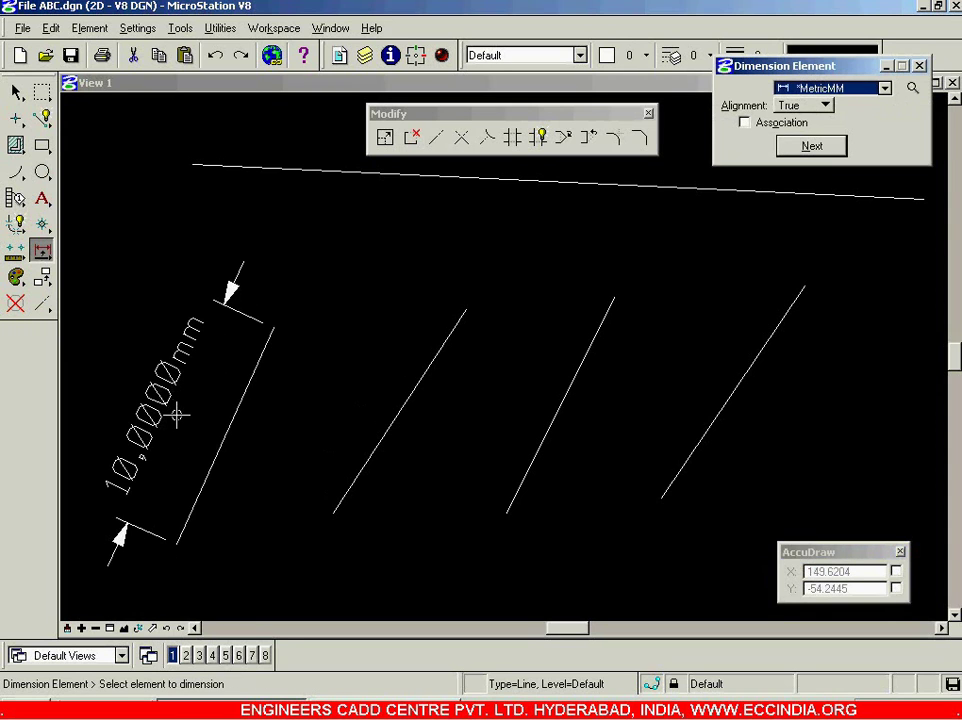
click(422, 381)
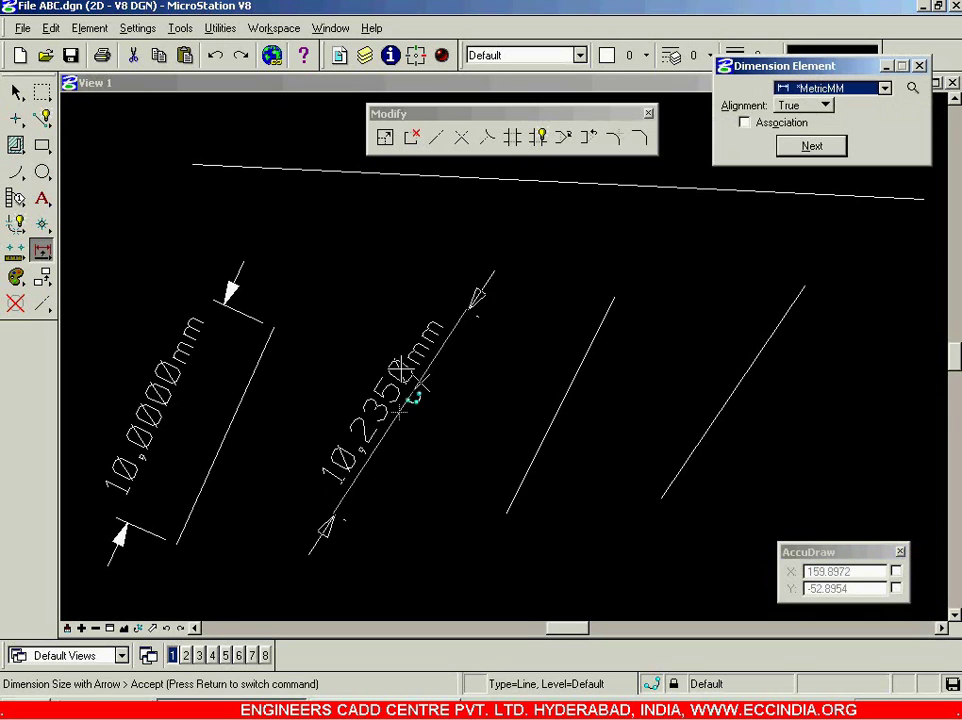
click(368, 352)
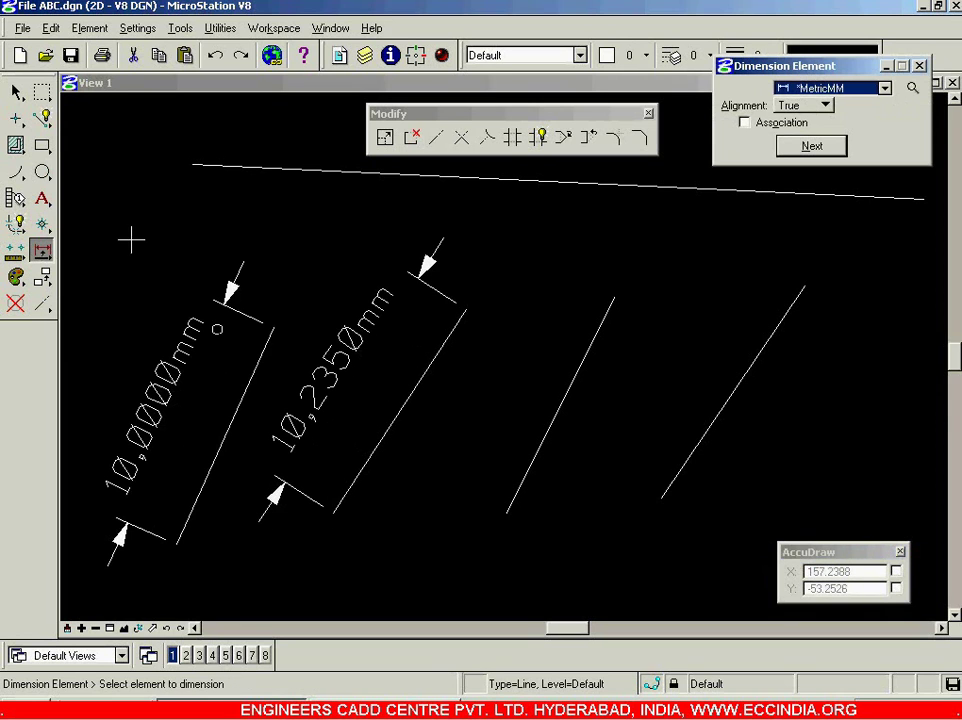
click(16, 92)
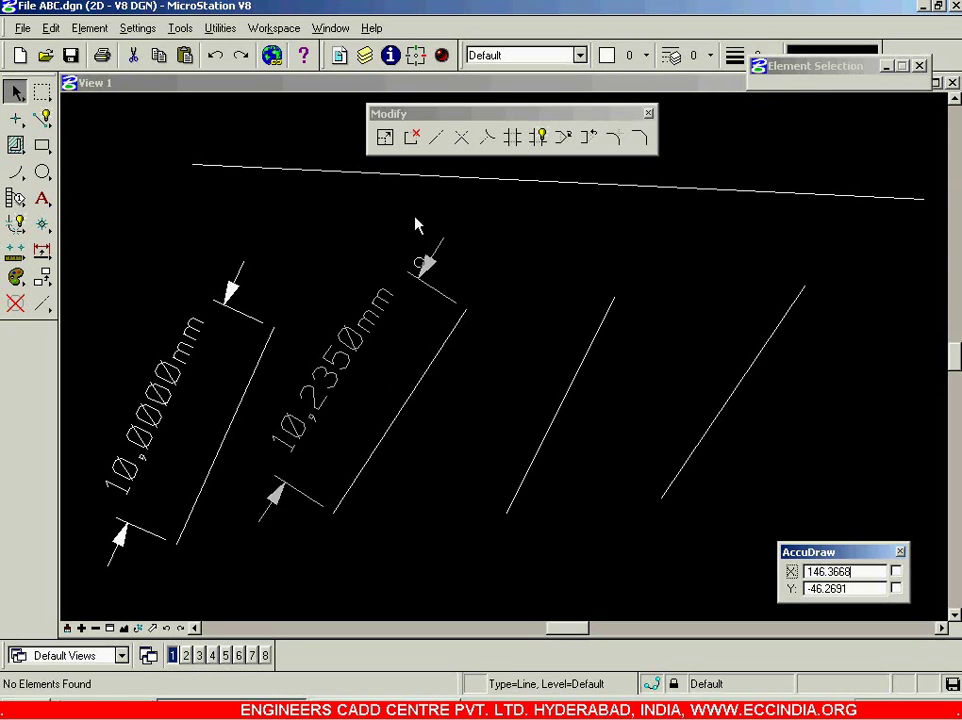
- Shorten the second slanted line to a length of 6 from its lower end with Extend Line
click(436, 138)
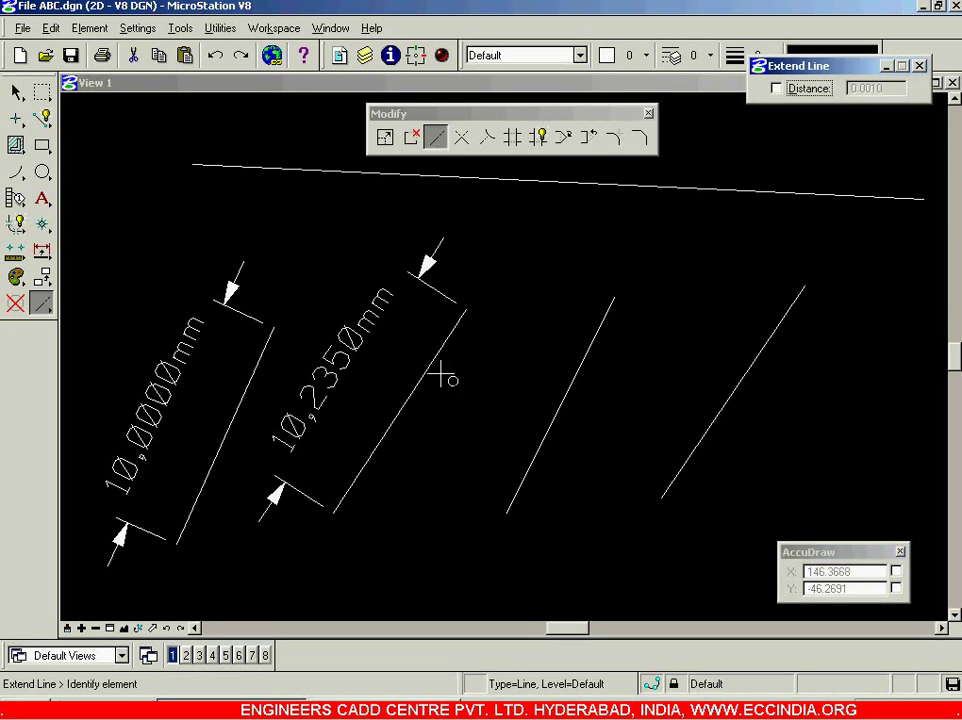
click(440, 348)
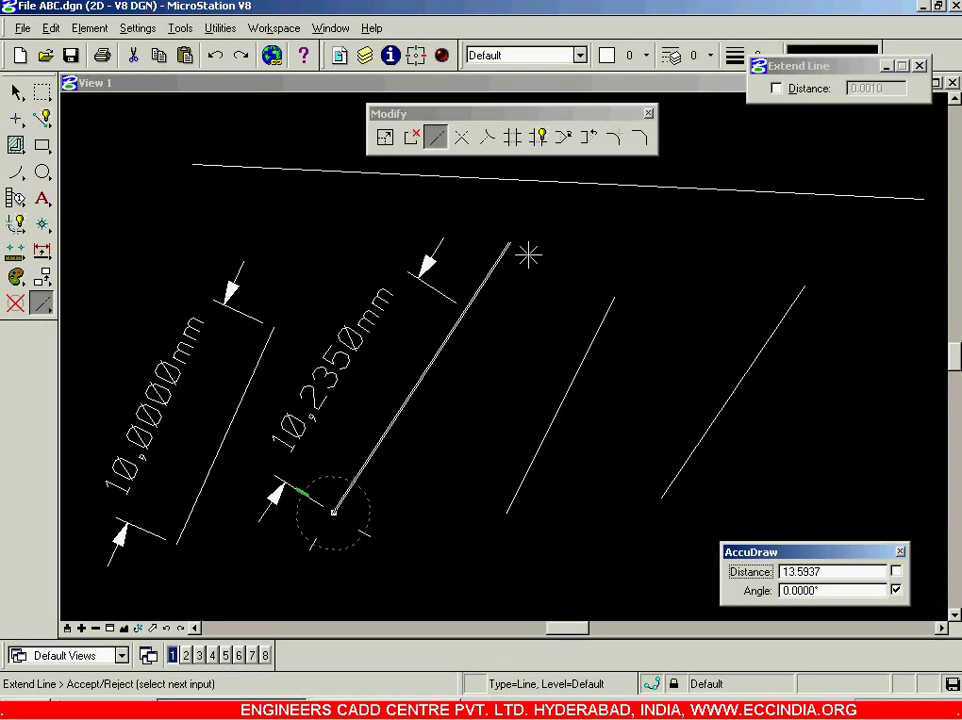
text(6)
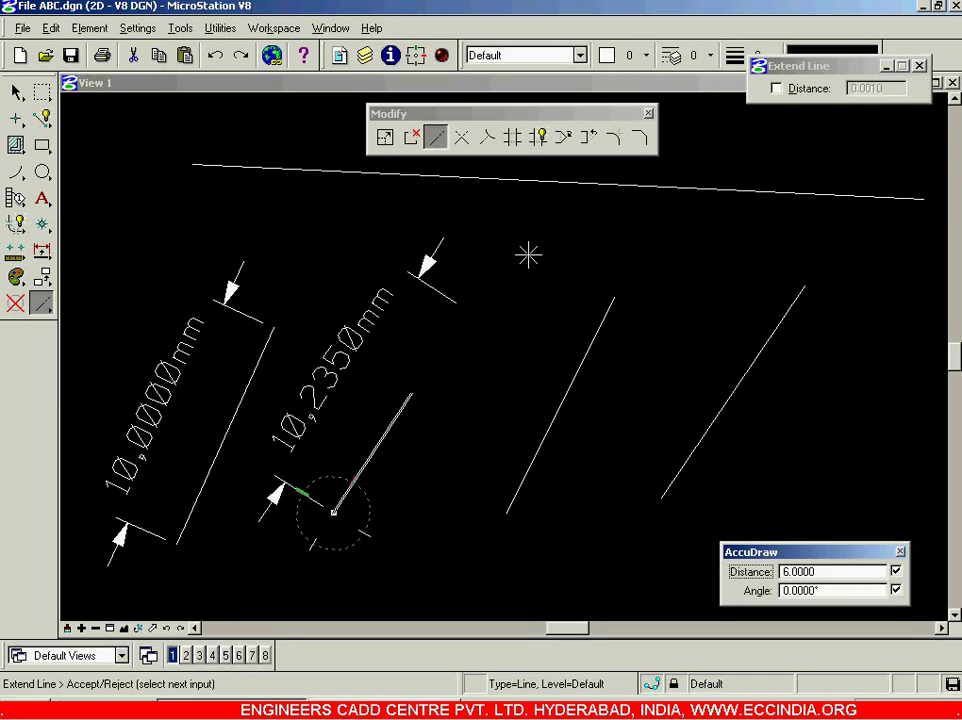
click(528, 256)
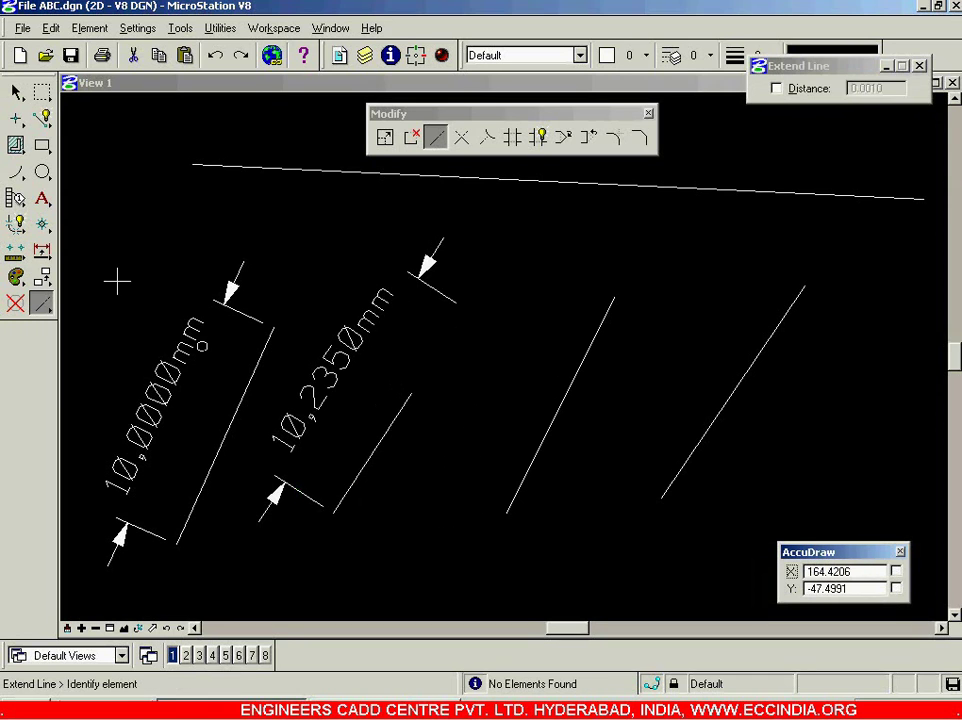
- Dimension the length of the shortened second line and examine its dimension text
click(41, 250)
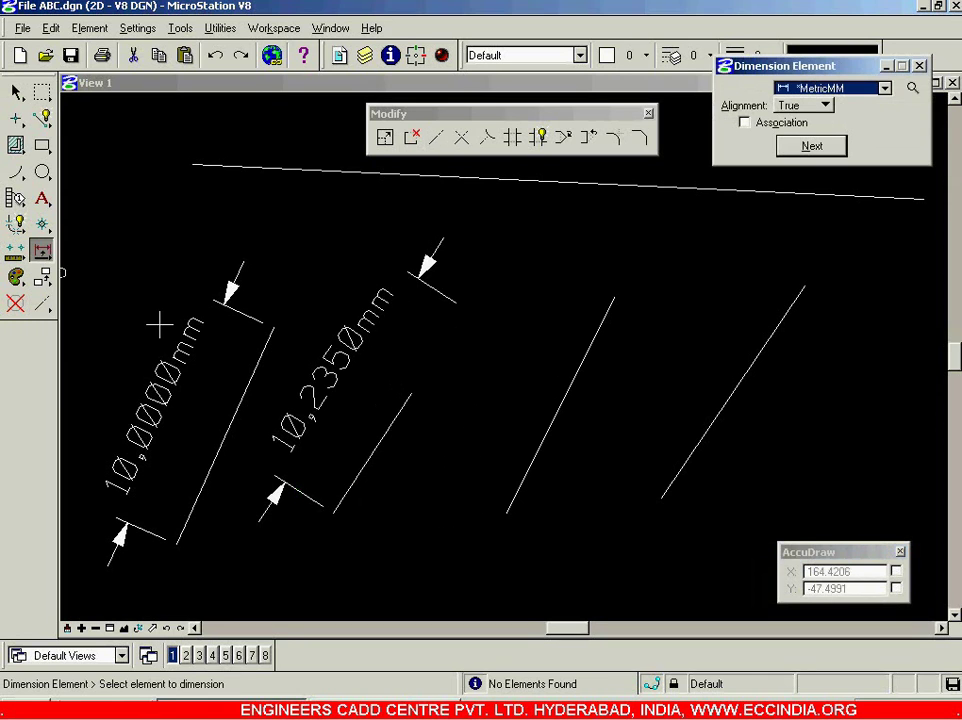
click(386, 435)
click(414, 451)
scroll(416, 451, down, 2)
scroll(405, 542, down, 2)
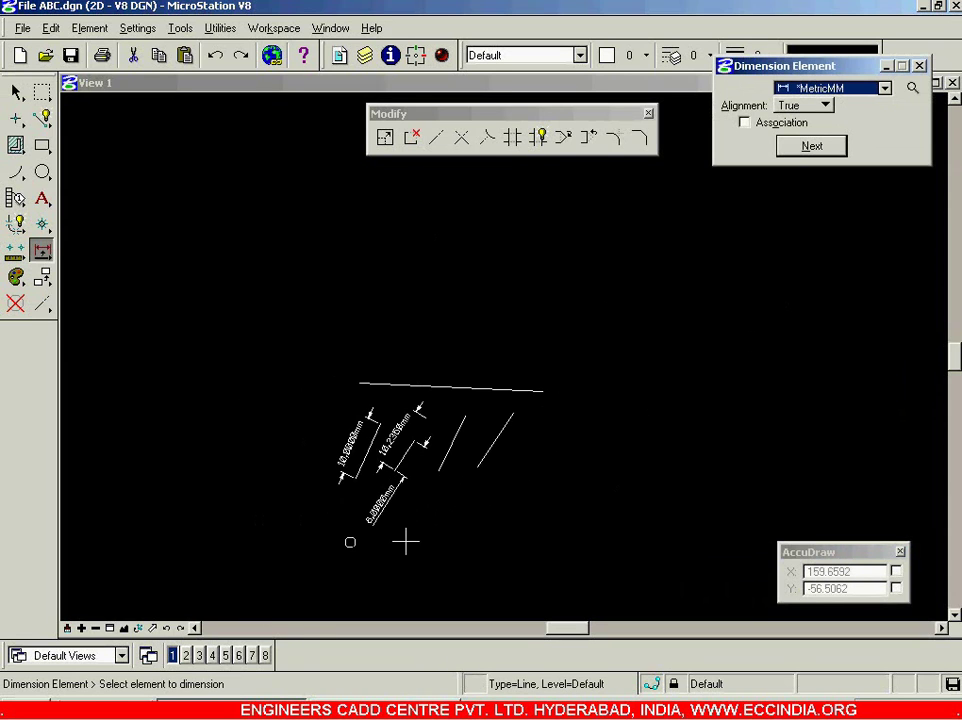
scroll(378, 522, up, 4)
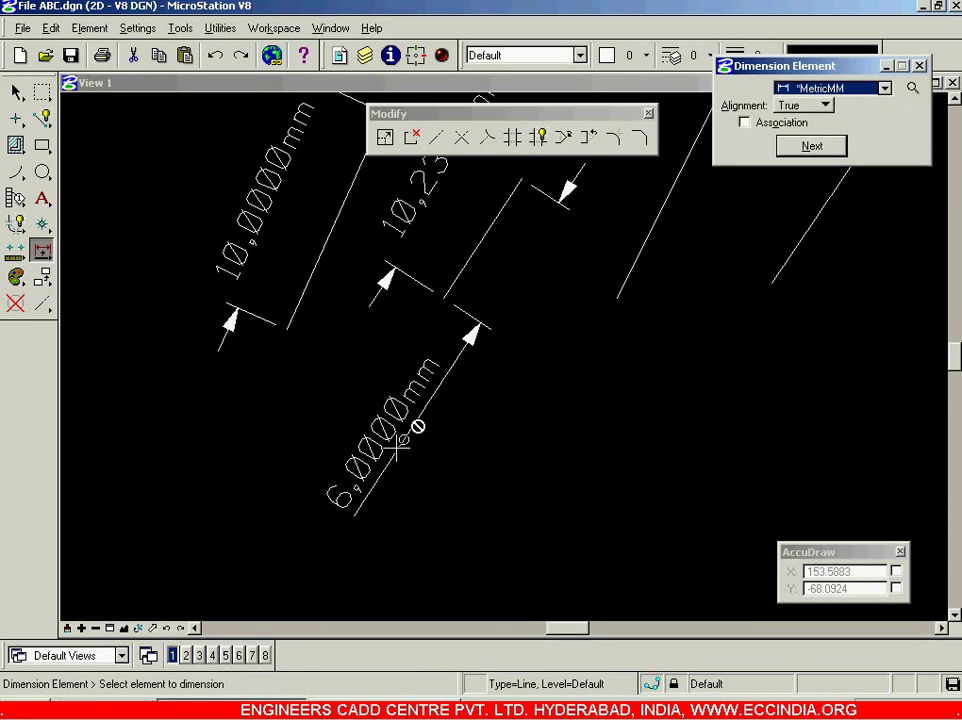
scroll(408, 441, down, 4)
scroll(425, 407, up, 2)
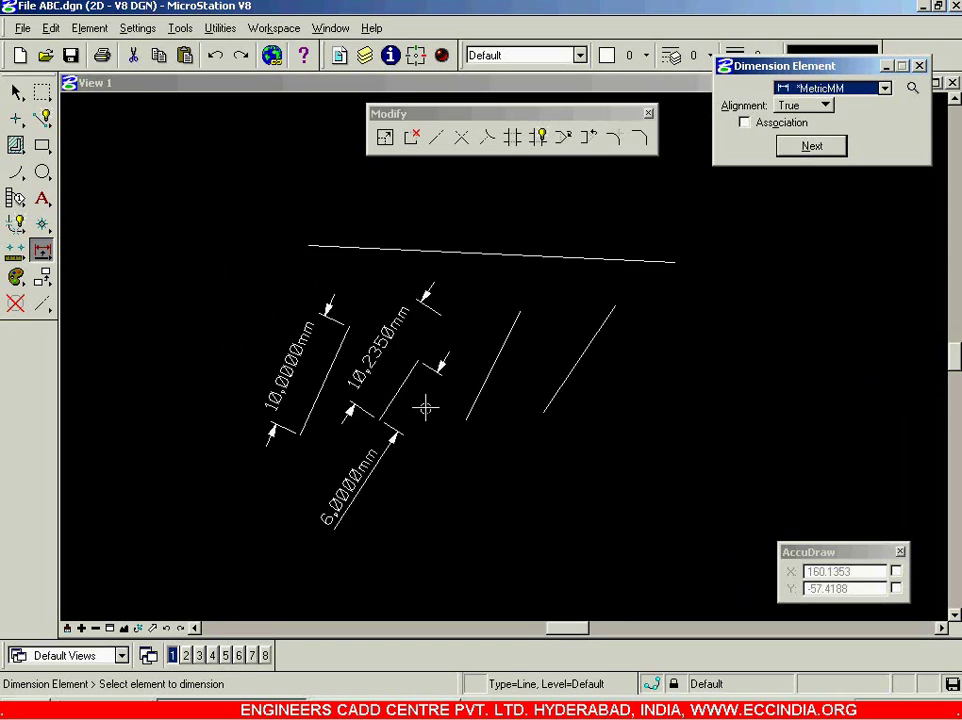
scroll(425, 407, up, 2)
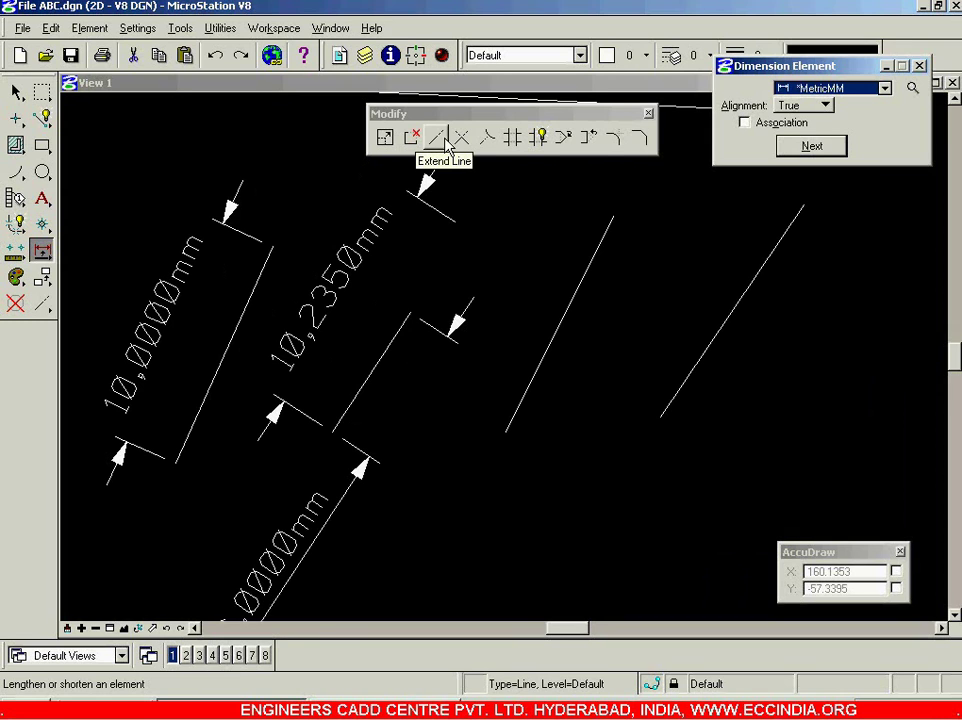
- Undo the dimensions, both line length changes and the long upper line, and return to element selection
key(ctrl+z)
key(ctrl+z)
key(ctrl+z)
key(ctrl+z)
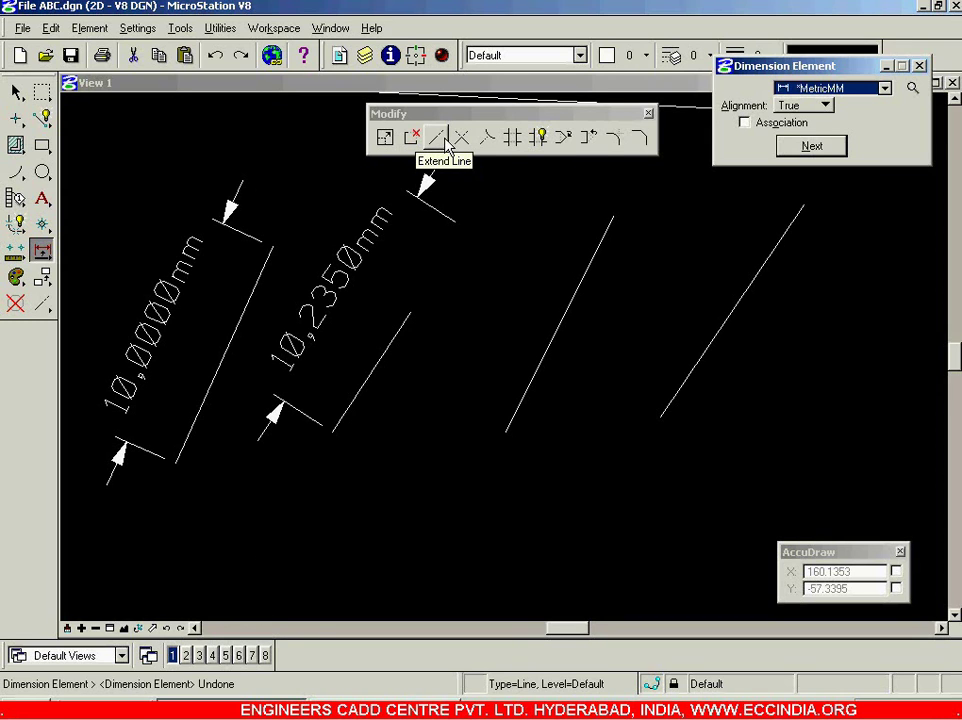
key(ctrl+z)
key(ctrl+z)
key(ctrl+r)
click(17, 92)
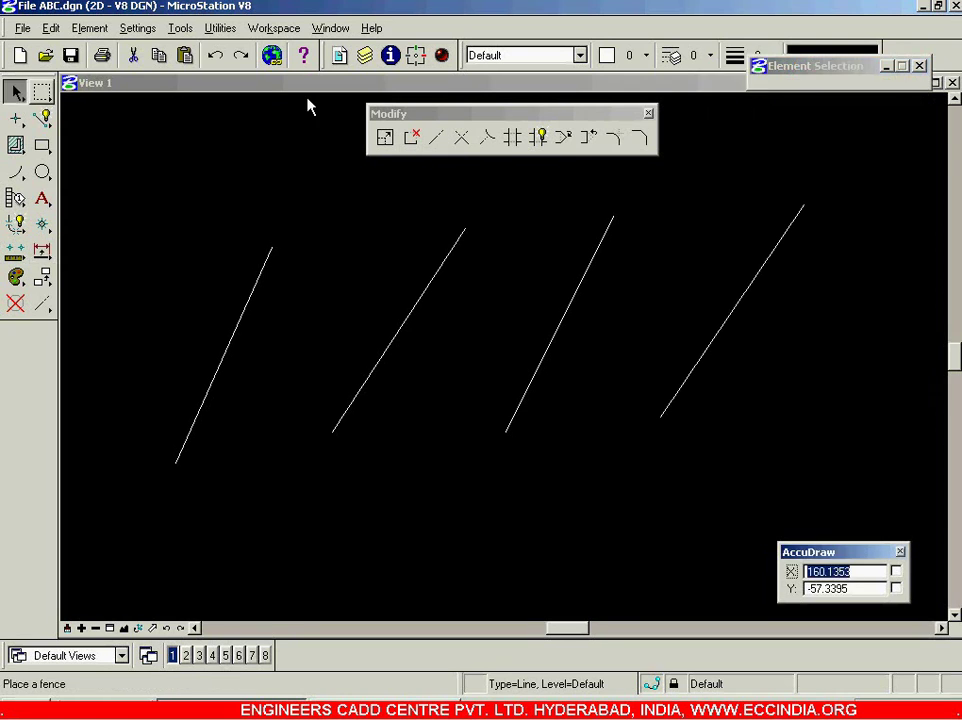
- Draw a long, gently sloping SmartLine above the four slanted lines, spanning their full width
drag(543, 116, 772, 116)
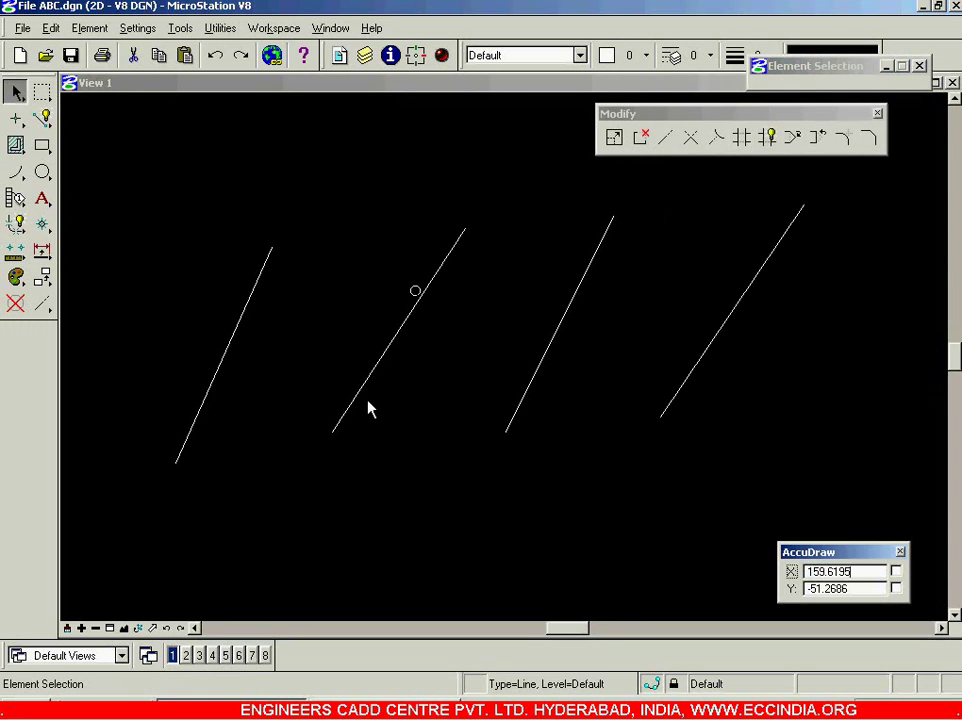
shift+drag(355, 462, 363, 449)
scroll(363, 449, down, 6)
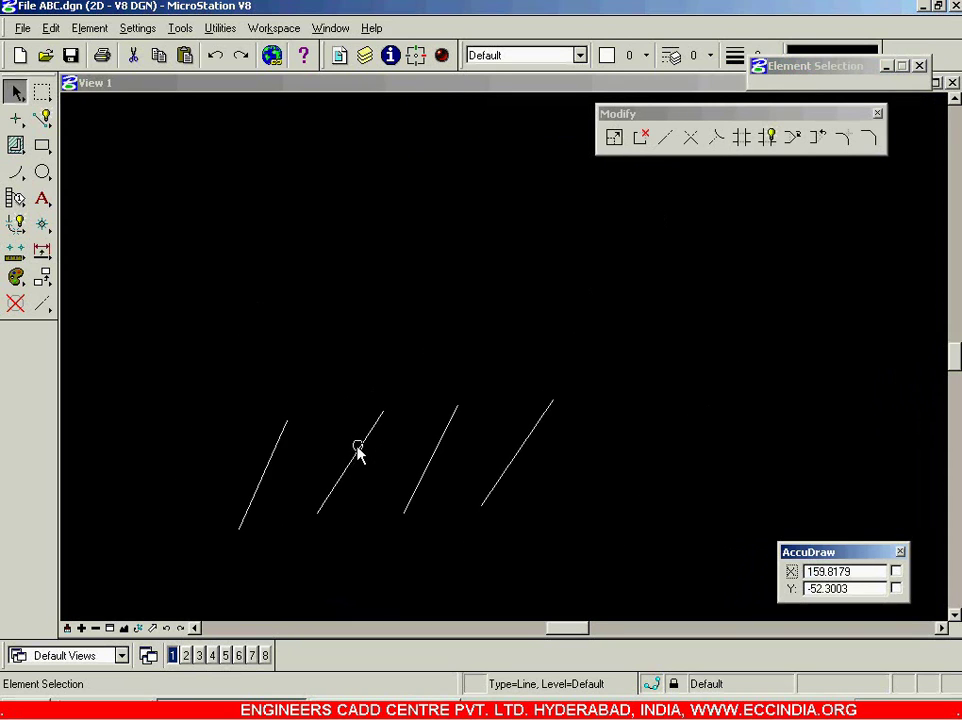
scroll(344, 442, up, 6)
scroll(344, 444, down, 6)
scroll(332, 494, up, 6)
scroll(330, 495, down, 3)
click(42, 118)
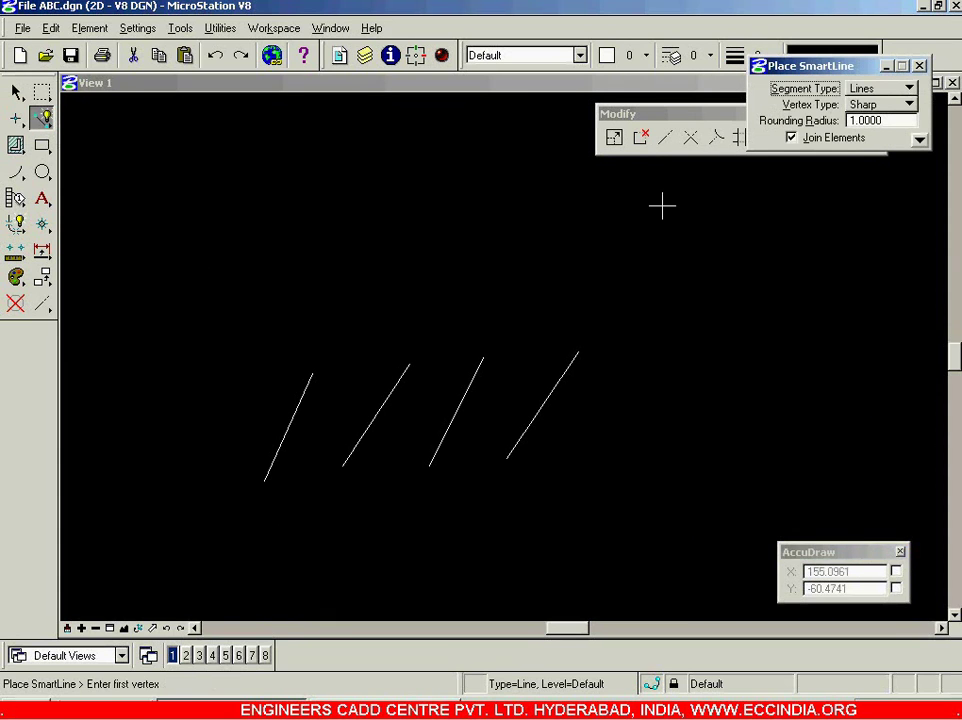
click(693, 190)
click(200, 314)
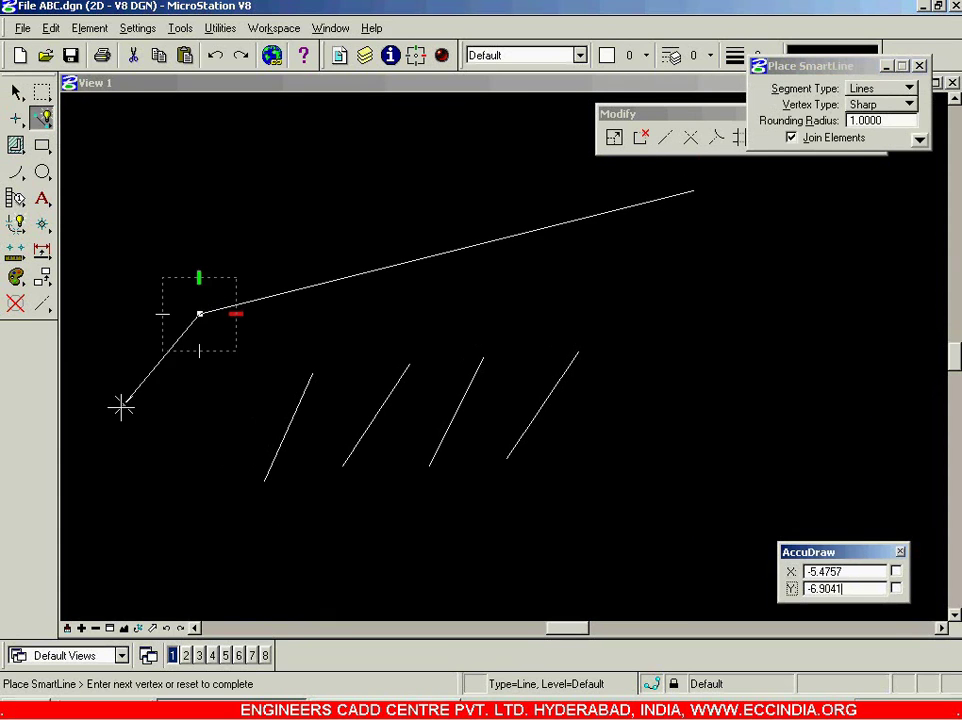
right_click(121, 406)
scroll(346, 396, up, 3)
scroll(347, 396, down, 3)
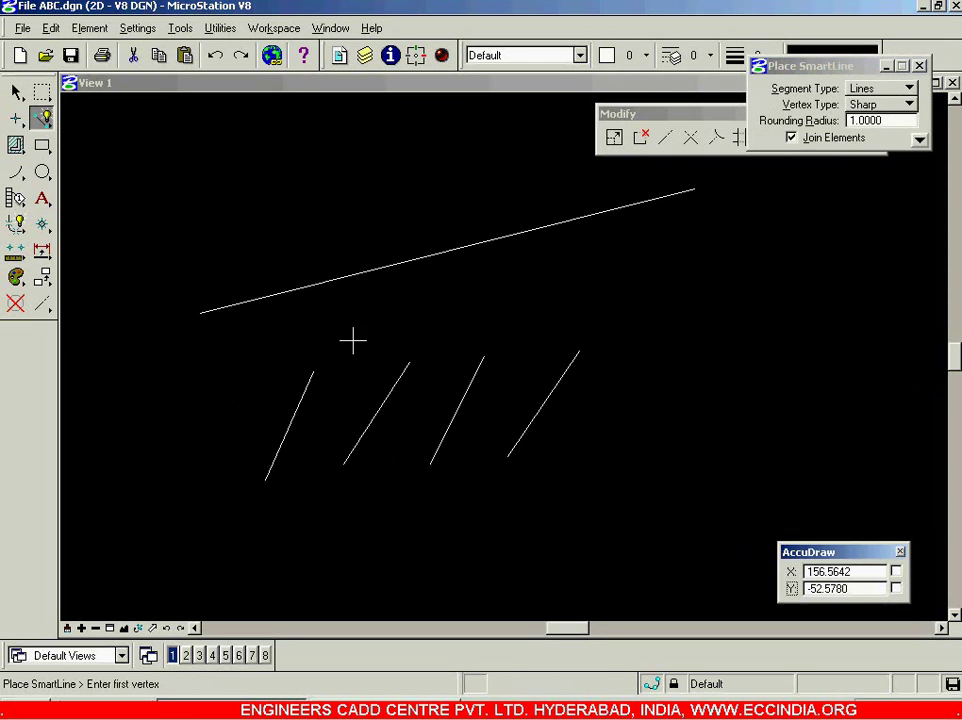
- Extend the first slanted line's upper end by eye up to the long upper line with Extend Line
click(138, 628)
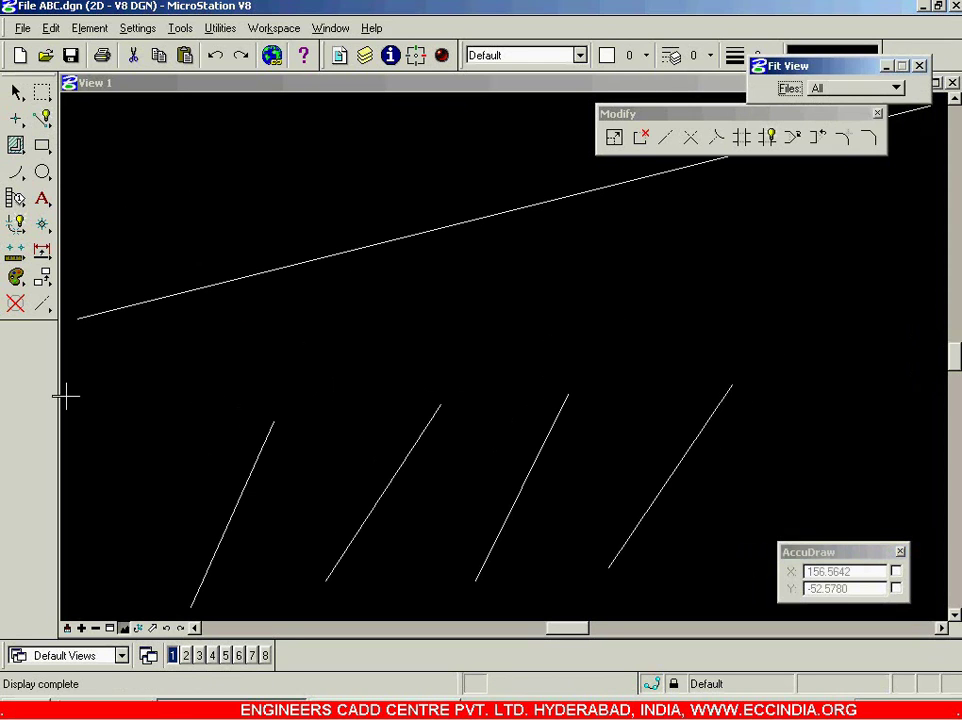
click(16, 92)
drag(840, 66, 178, 103)
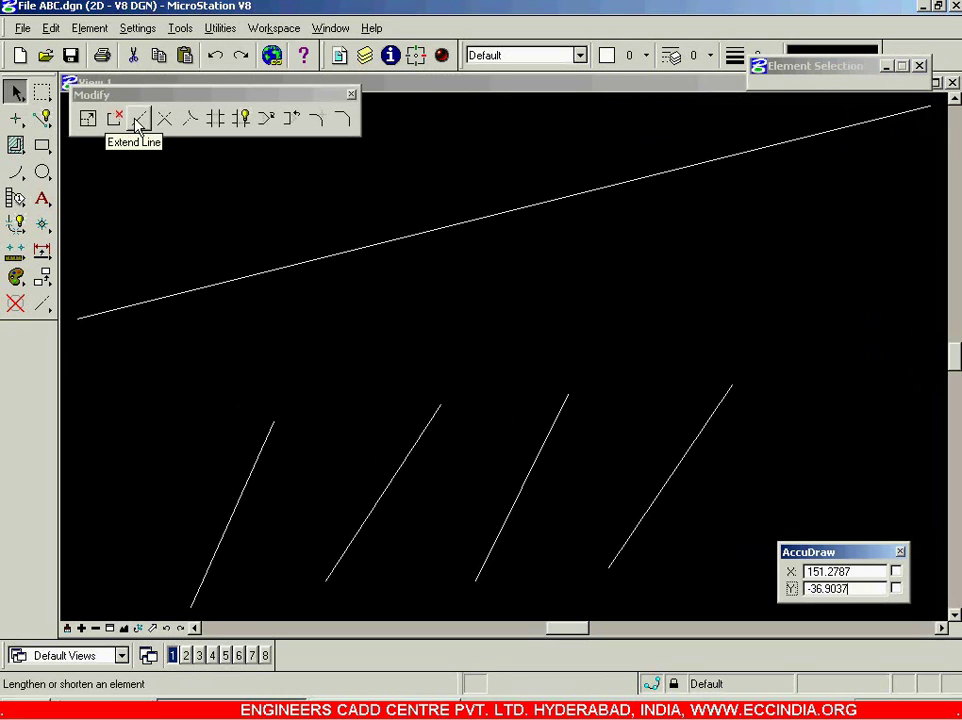
click(138, 120)
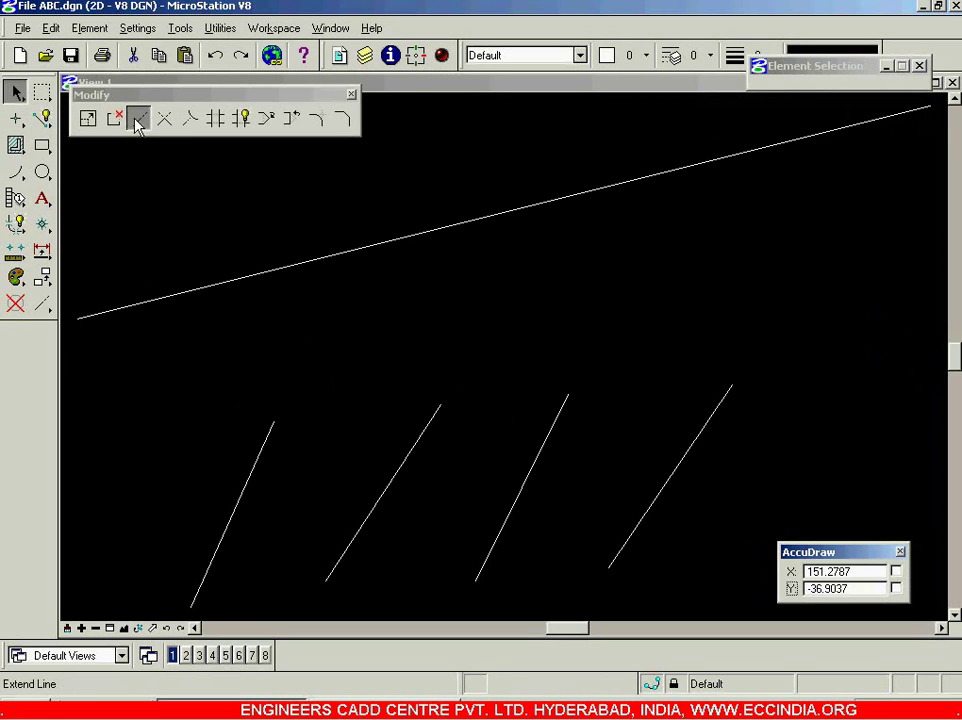
click(252, 465)
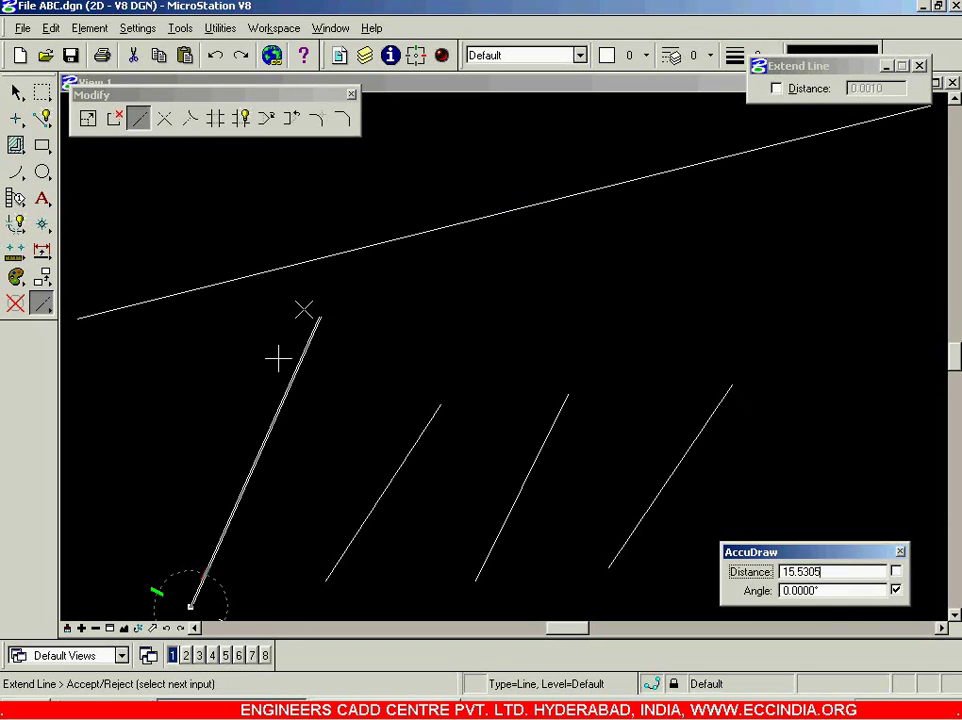
click(503, 212)
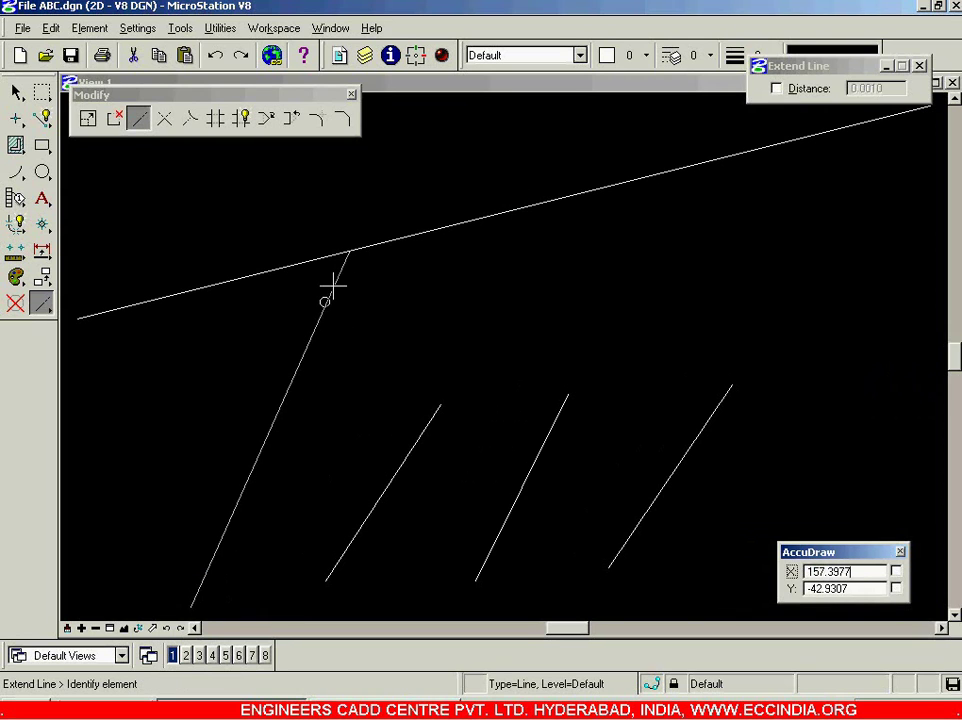
- Check the first slanted line's junction with the long line up close and extend its end slightly further toward it
scroll(350, 252, up, 4)
key(ctrl+z)
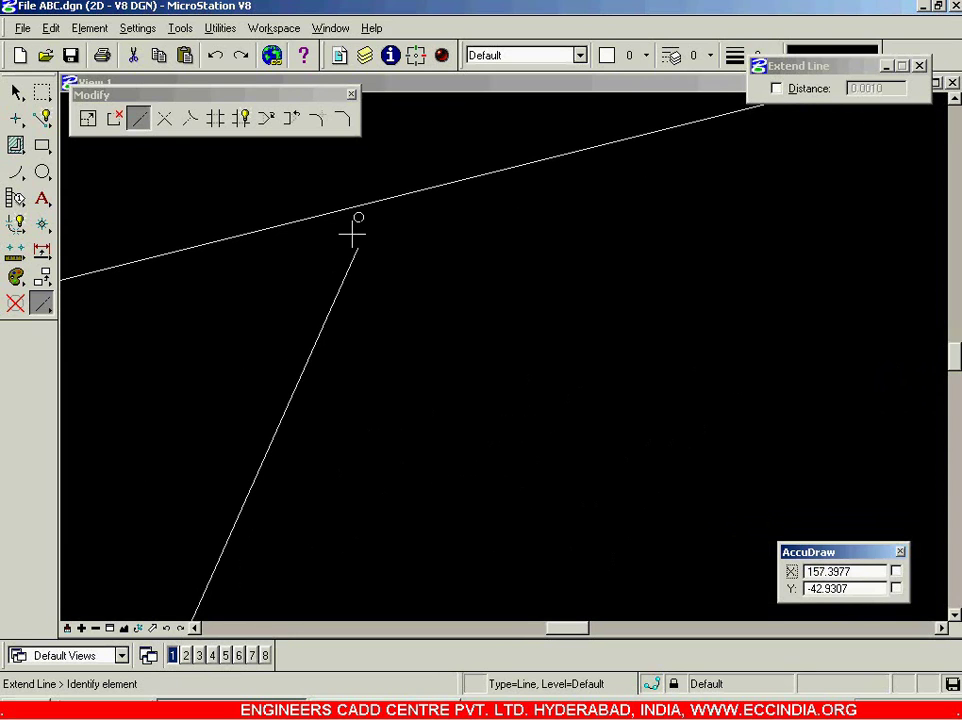
click(357, 240)
click(364, 230)
scroll(393, 251, down, 3)
scroll(398, 282, down, 3)
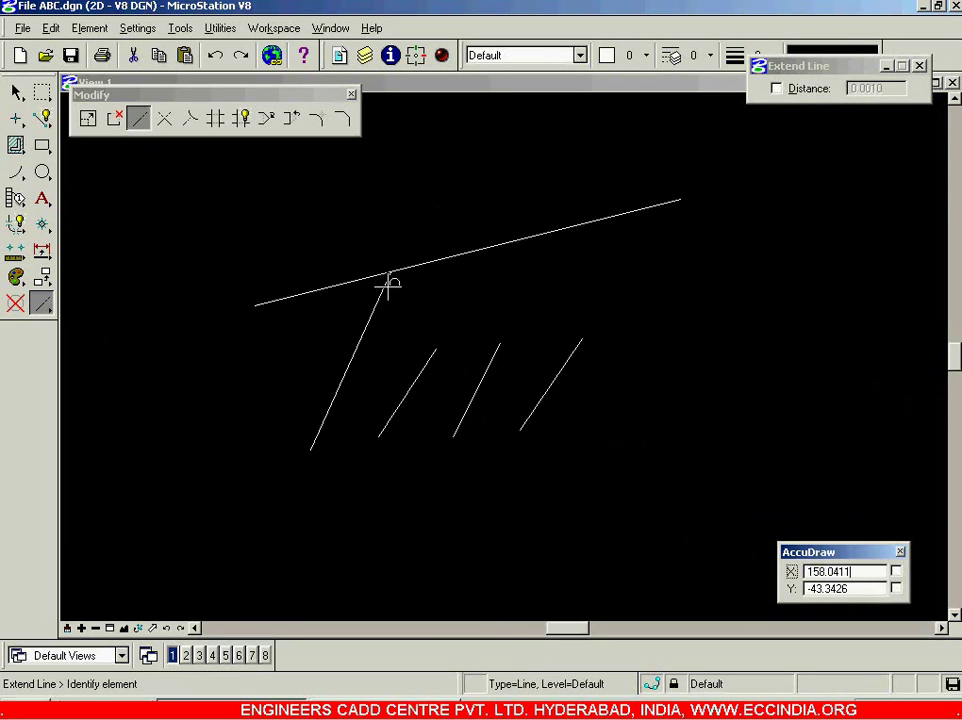
- Extend the second slanted line to the long upper line using the Nearest snap
scroll(398, 323, up, 3)
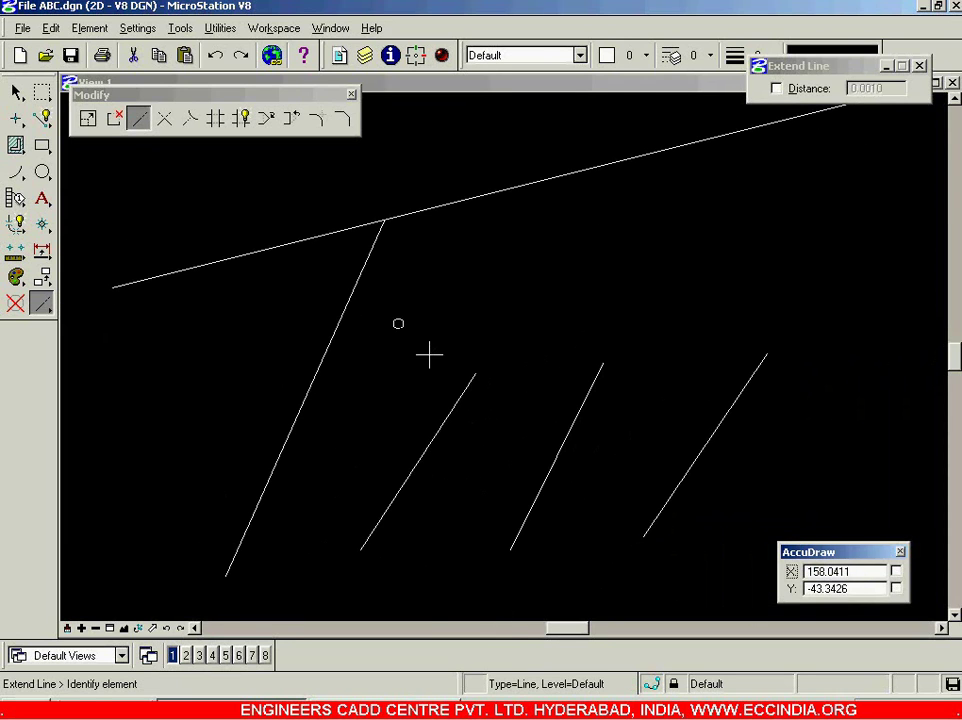
click(454, 406)
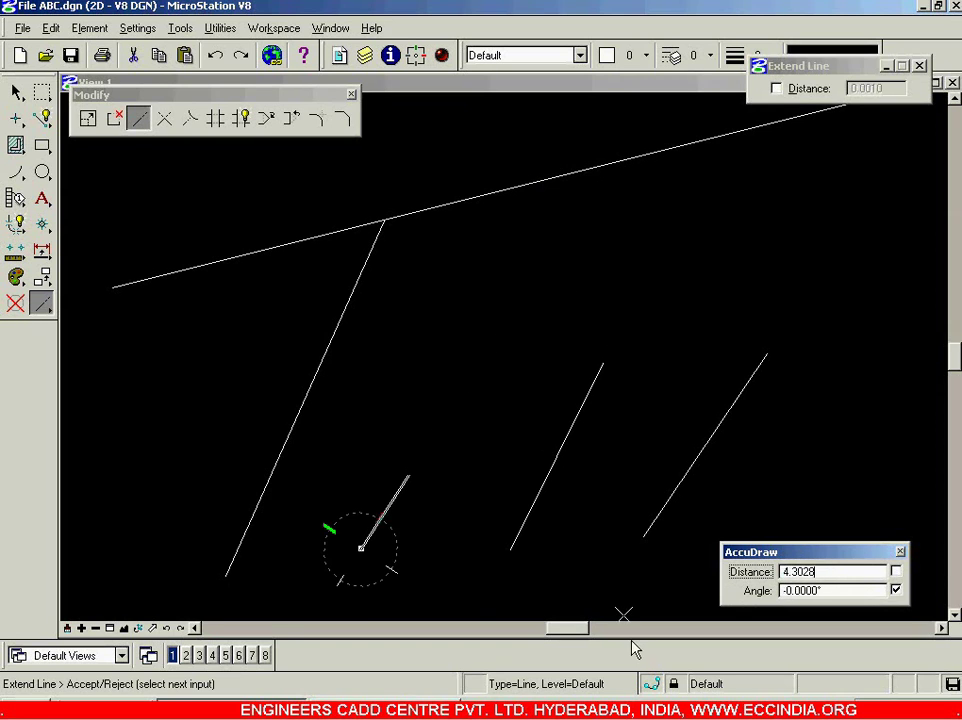
click(651, 688)
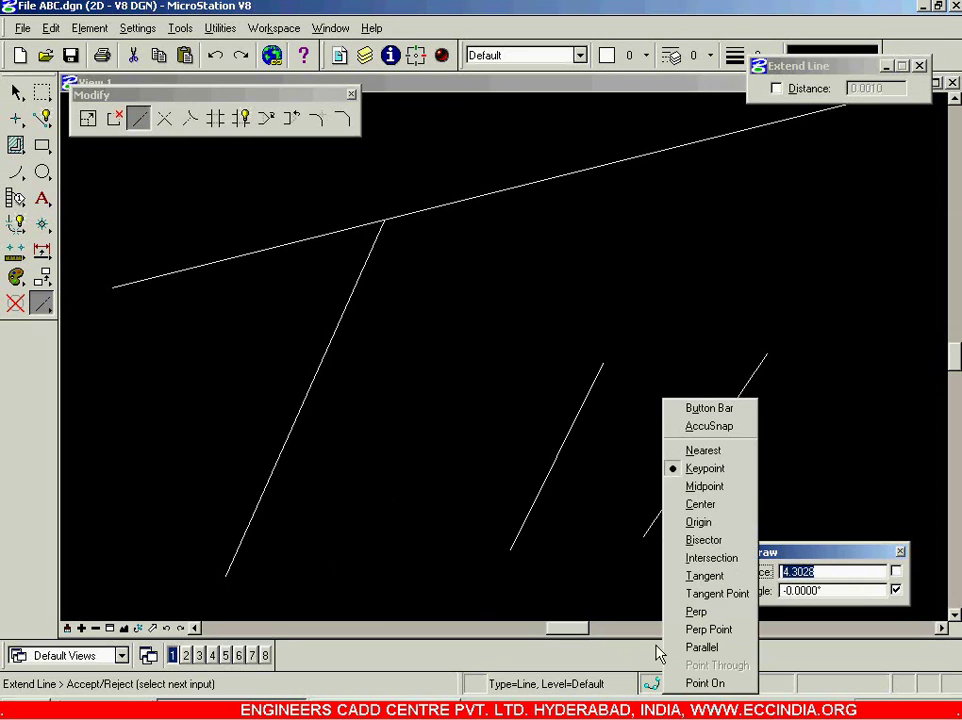
click(704, 451)
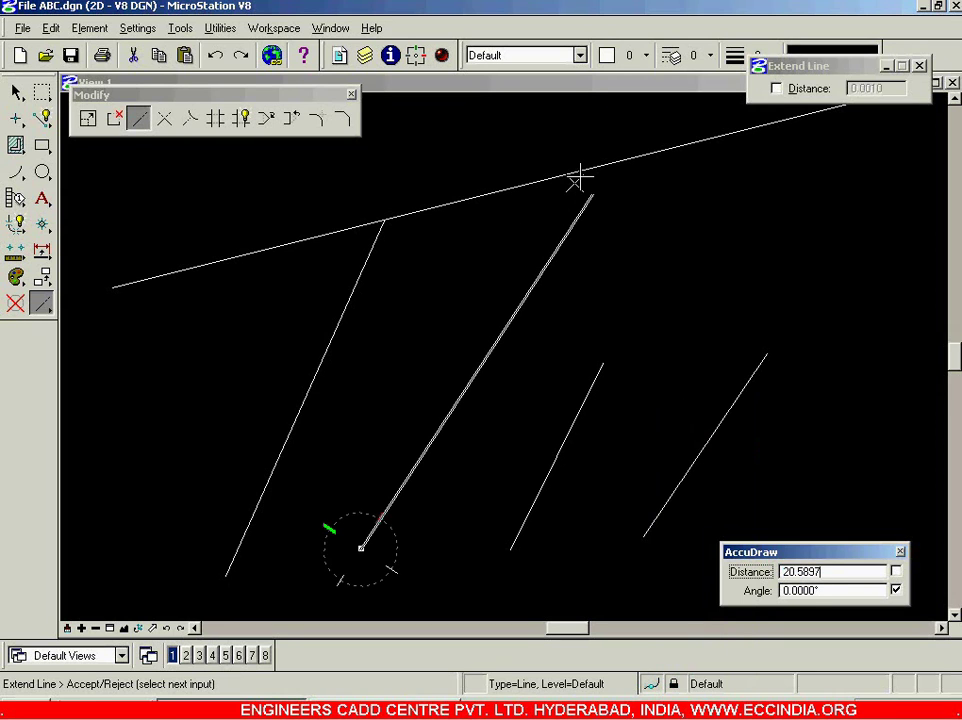
click(641, 156)
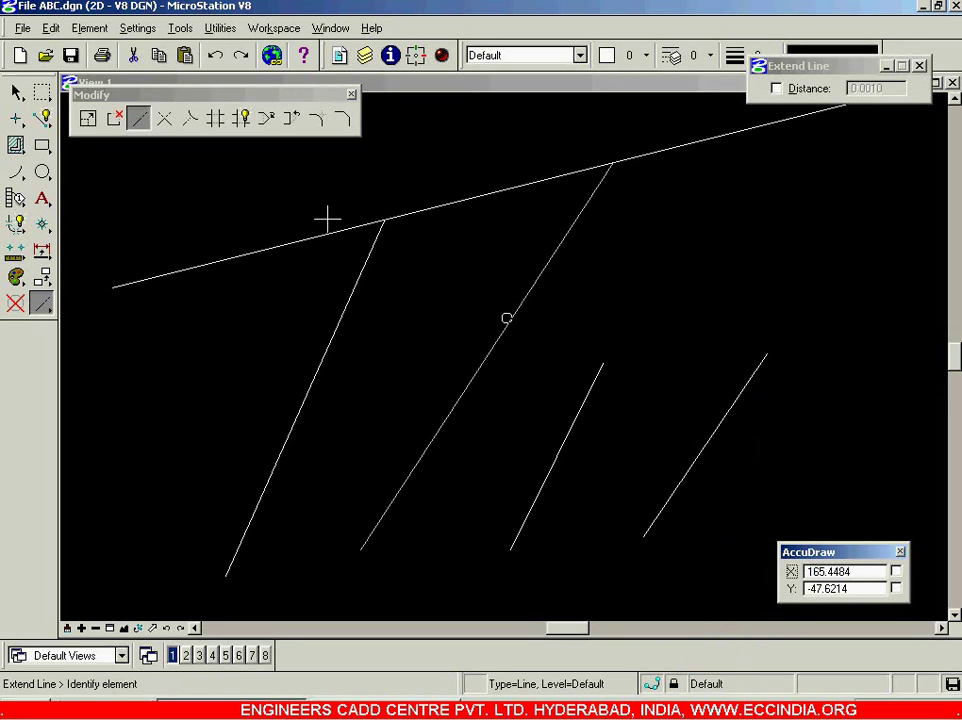
- Extend the third slanted line up to the long upper line, again snapping with Nearest
click(583, 405)
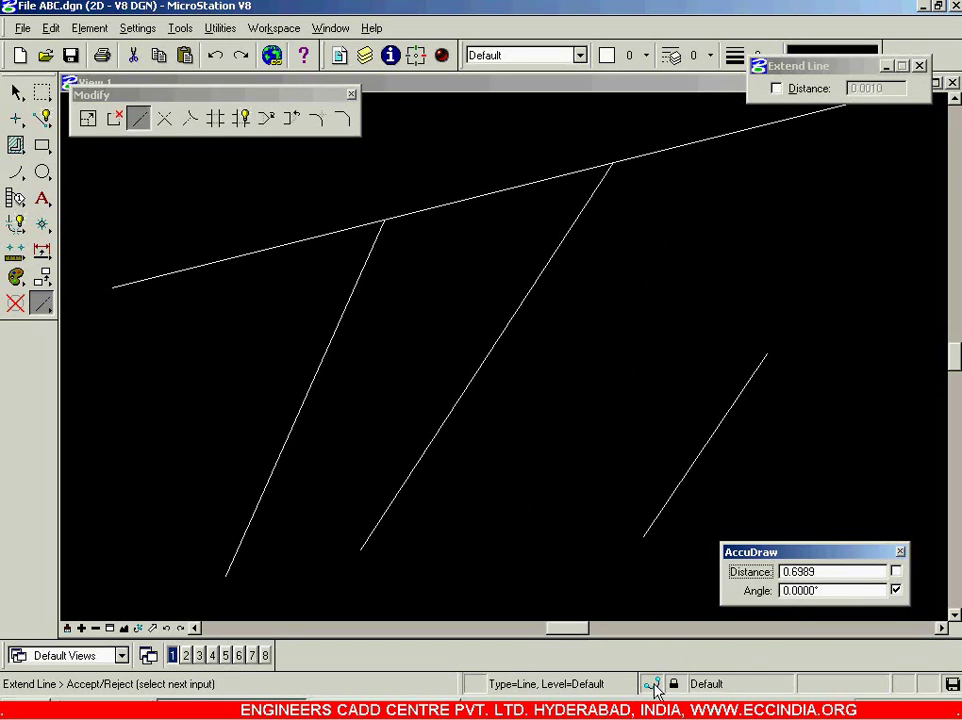
shift+right_click(663, 630)
click(710, 450)
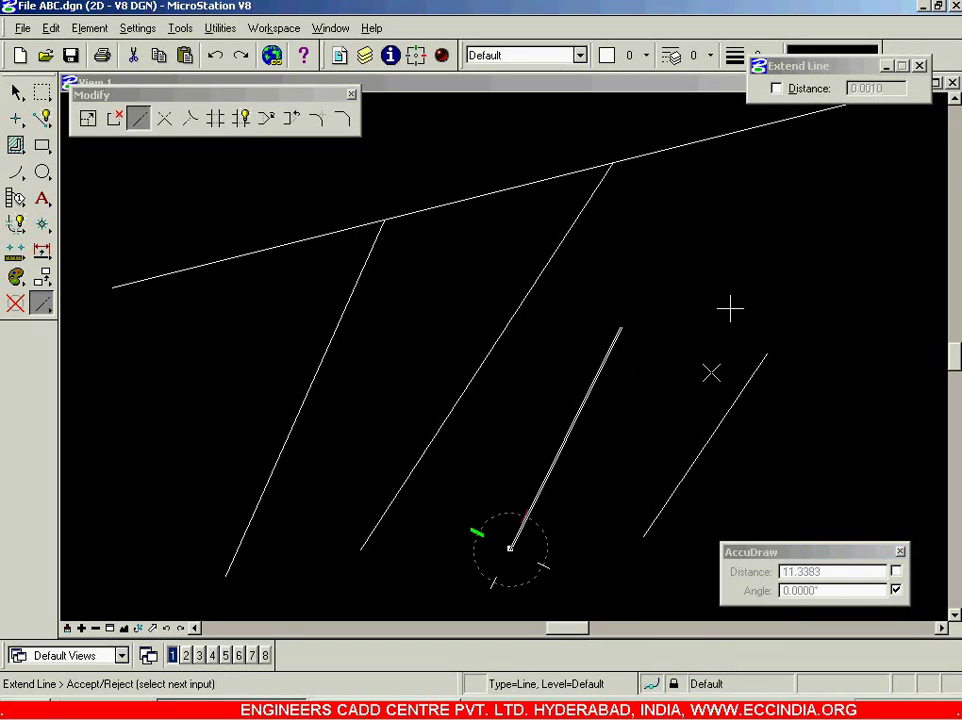
click(690, 147)
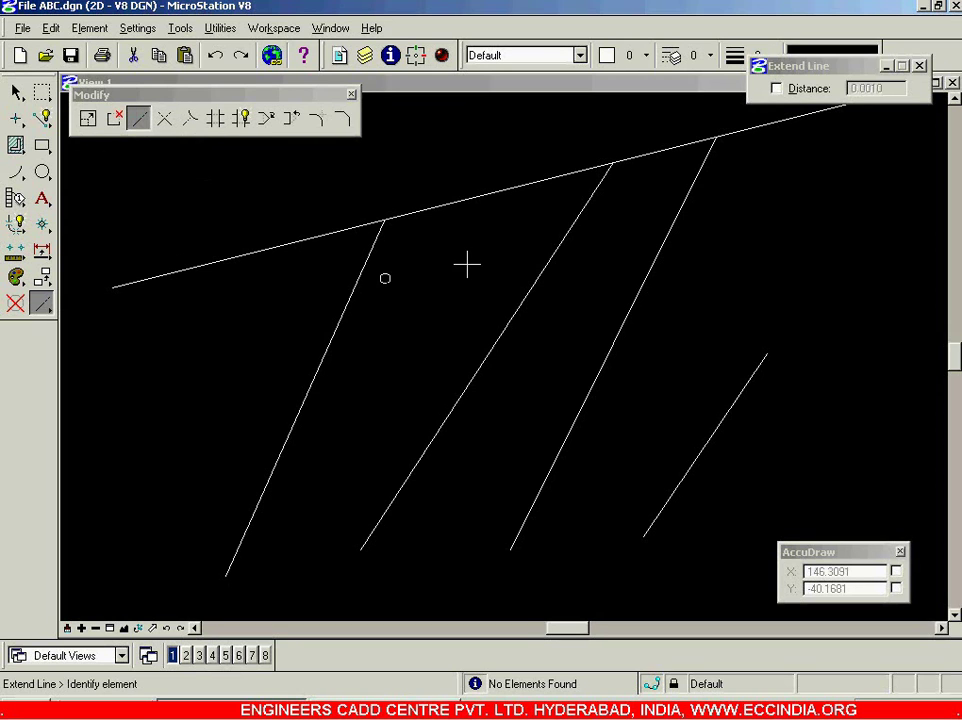
- Shorten the second slanted line from its upper end, well clear of the long upper line
click(579, 219)
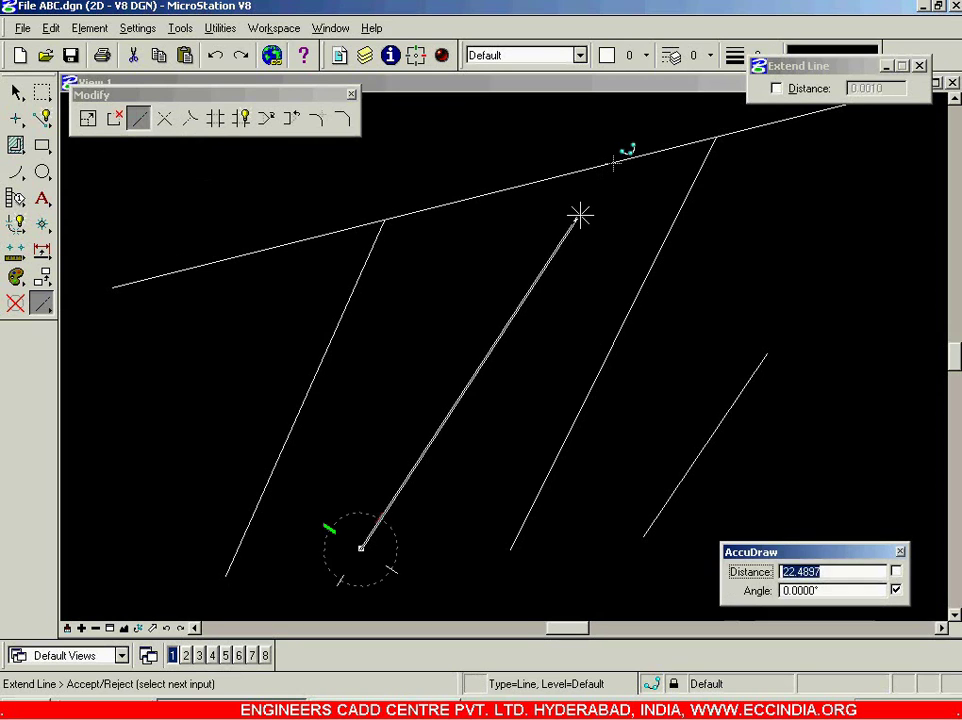
click(446, 416)
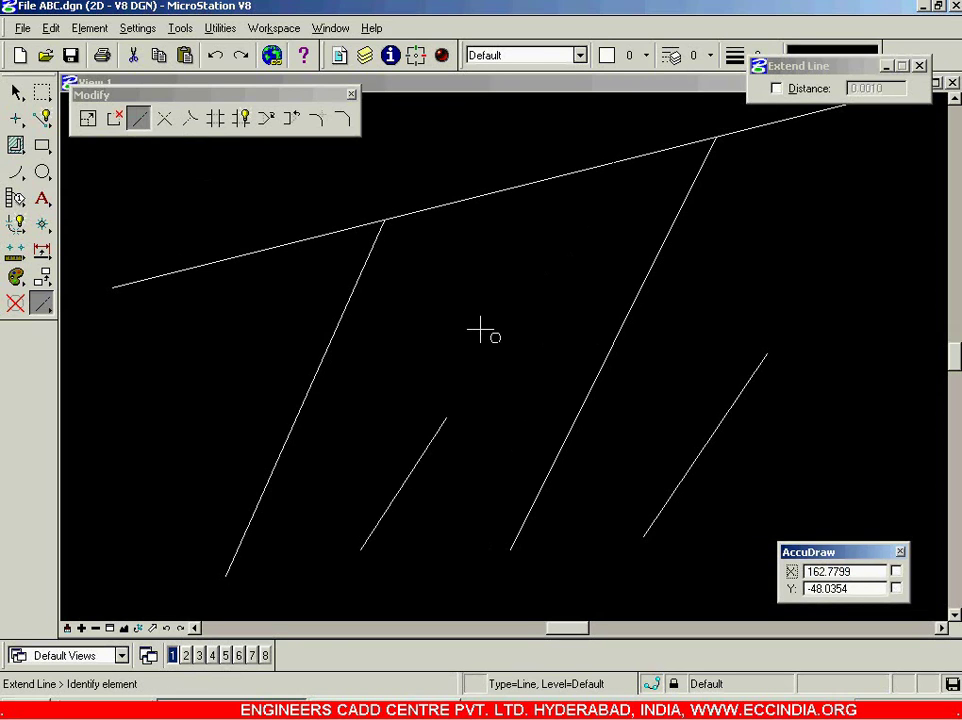